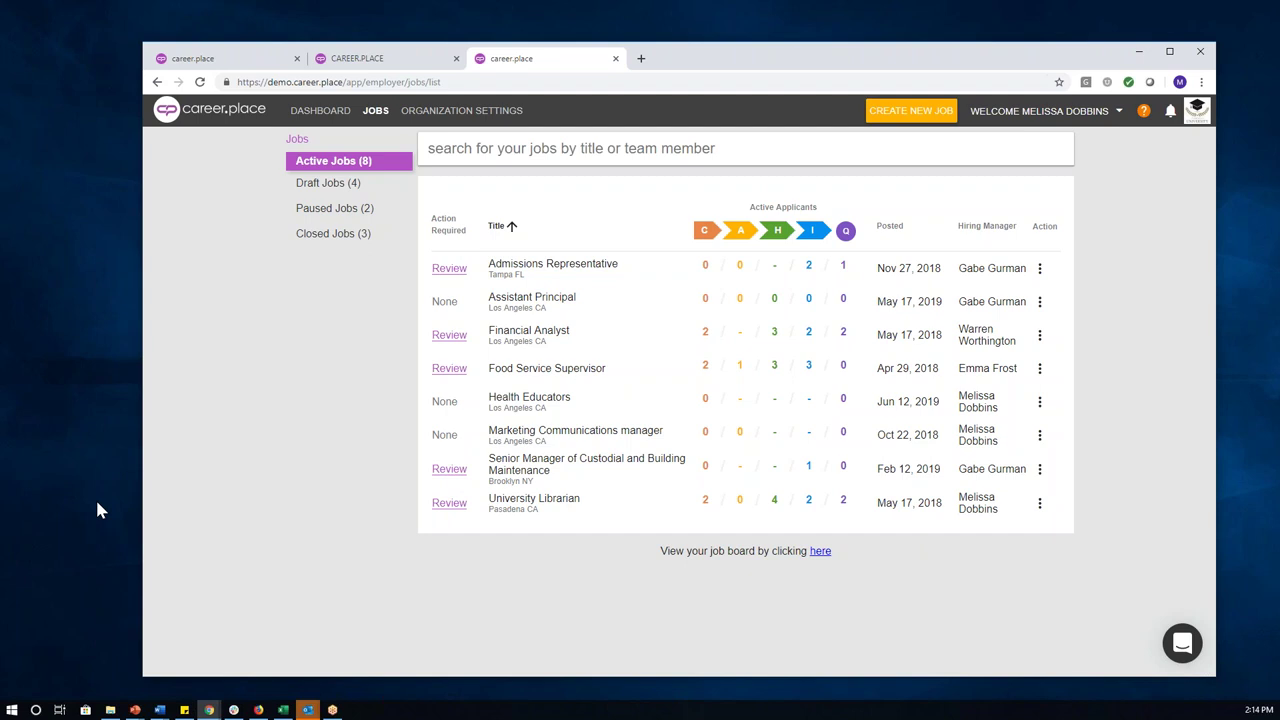
# Open the active Inside Sales Representative job from the company's own jobs list and show its Homework-stage applicants
pyautogui.hotkey('alt', 'Tab')
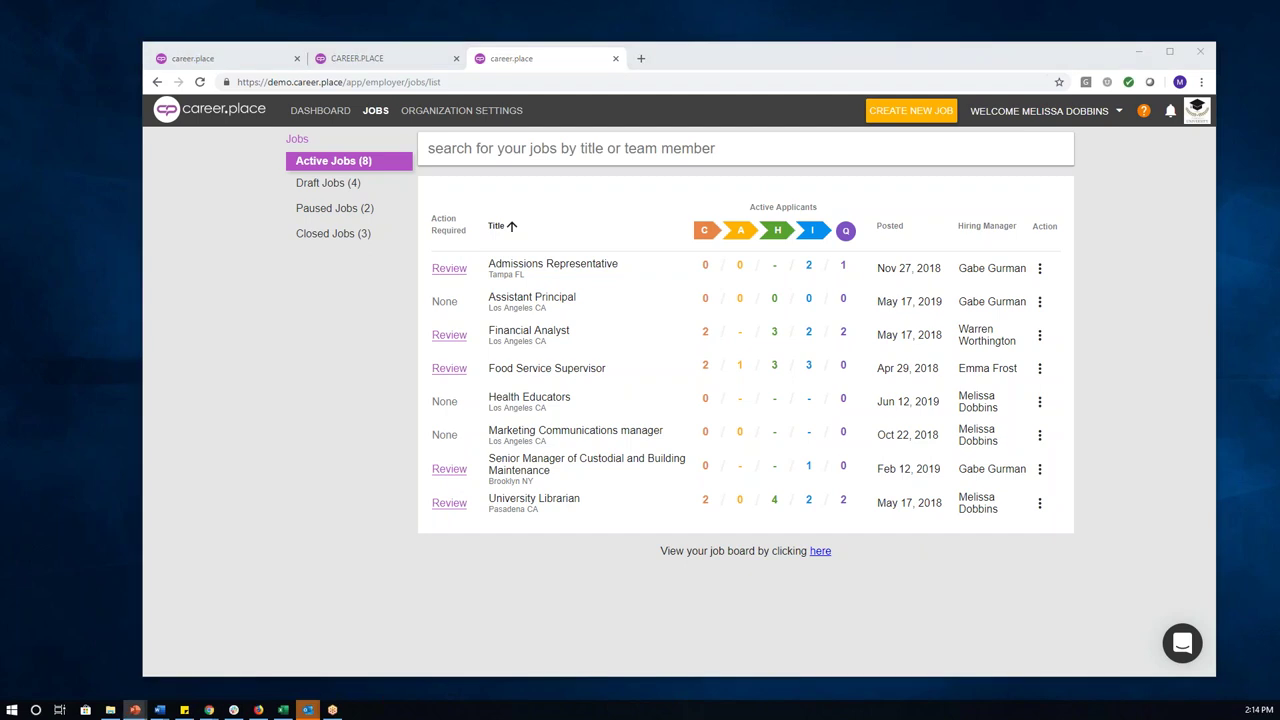
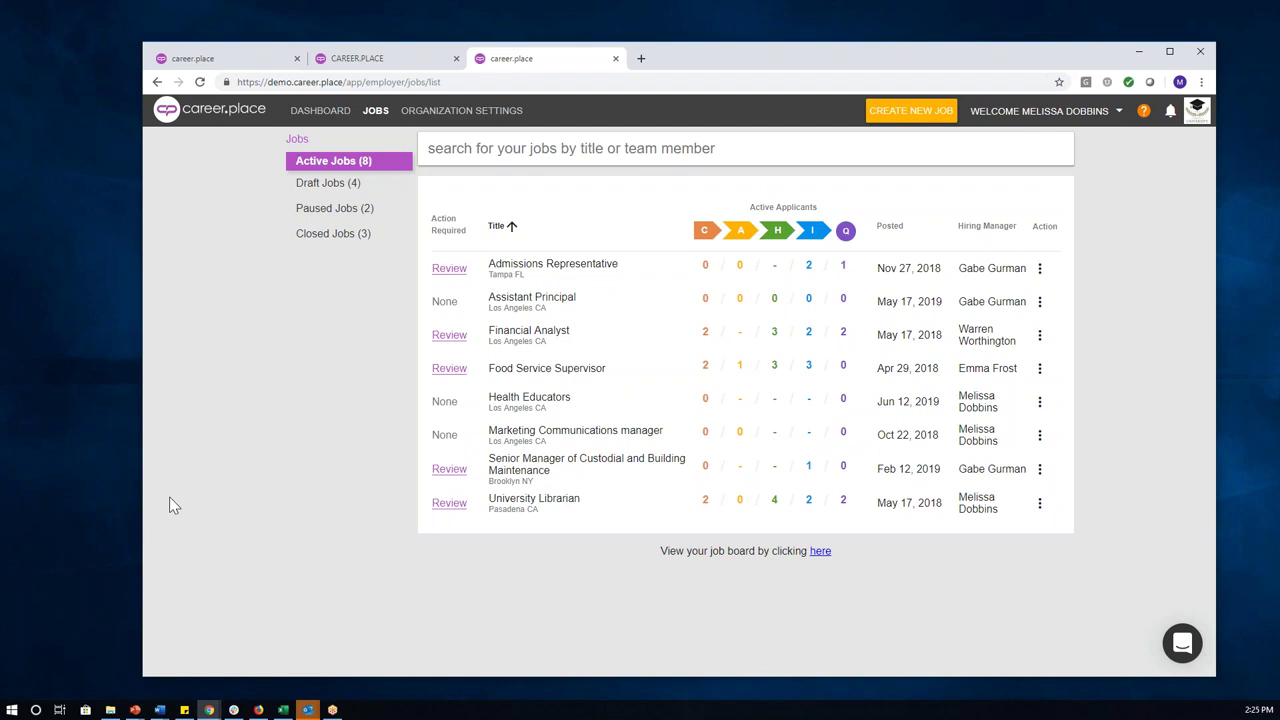
pyautogui.click(210, 62)
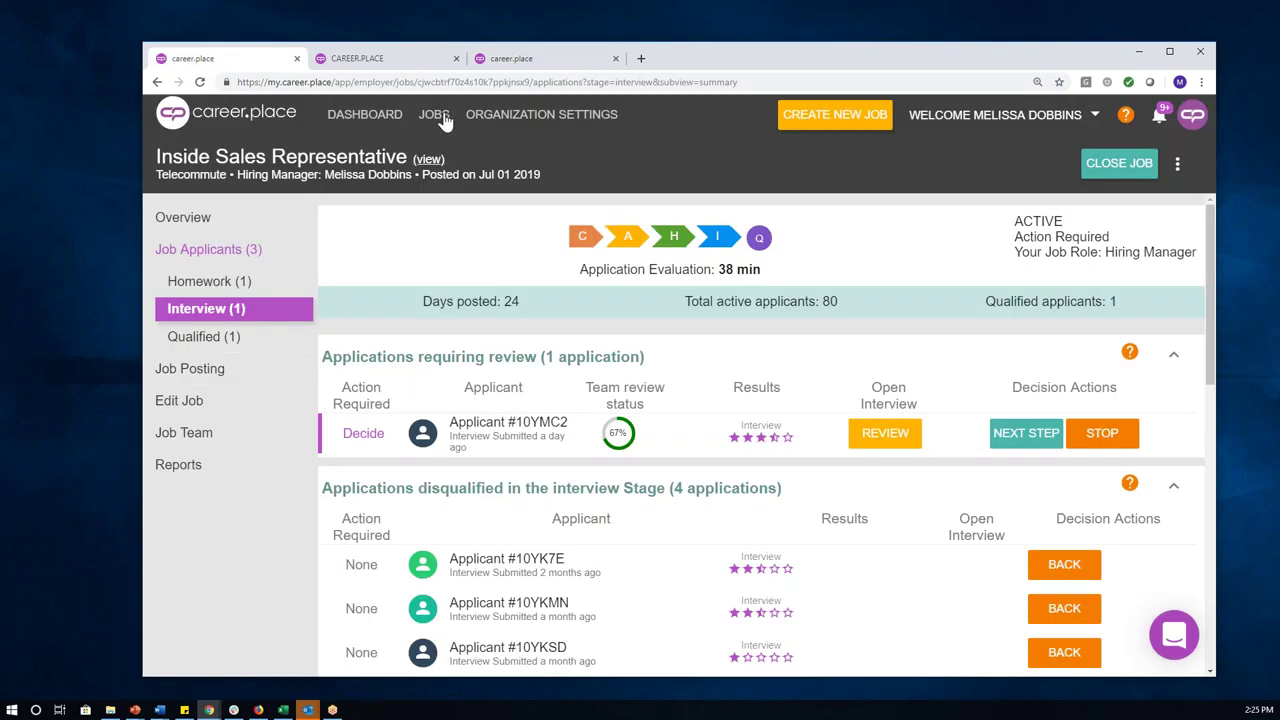
pyautogui.click(440, 116)
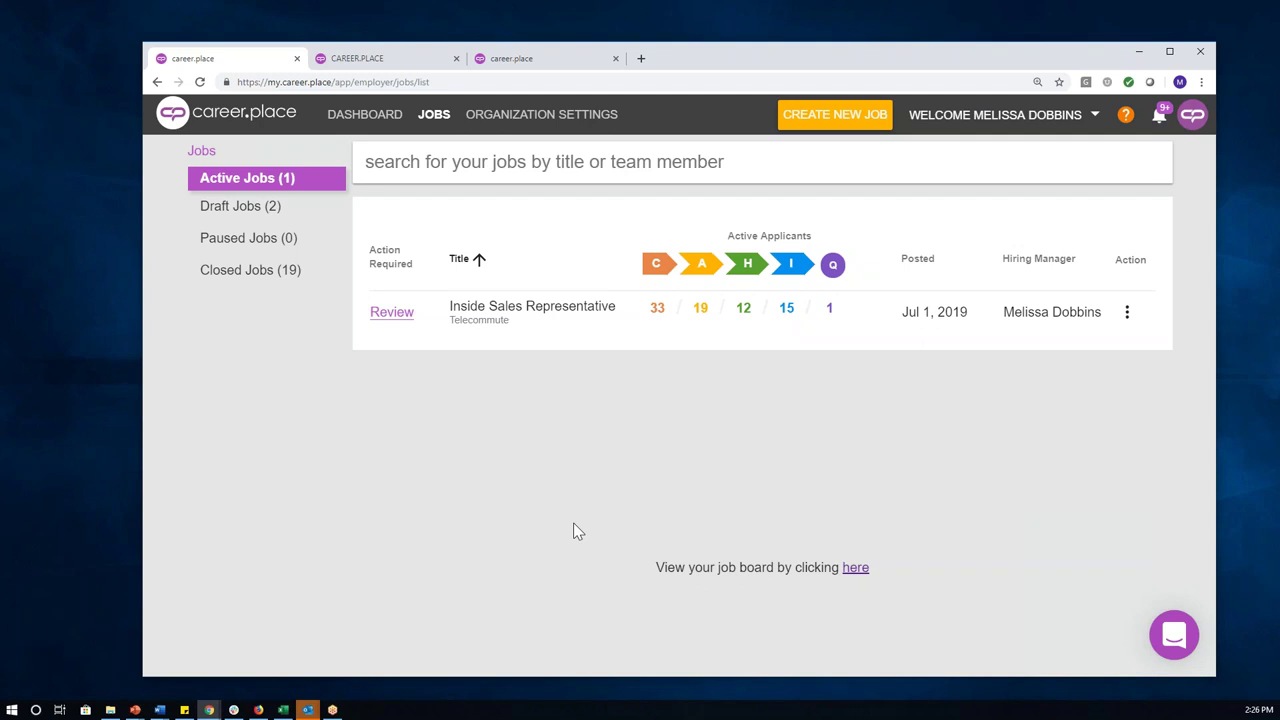
pyautogui.click(501, 315)
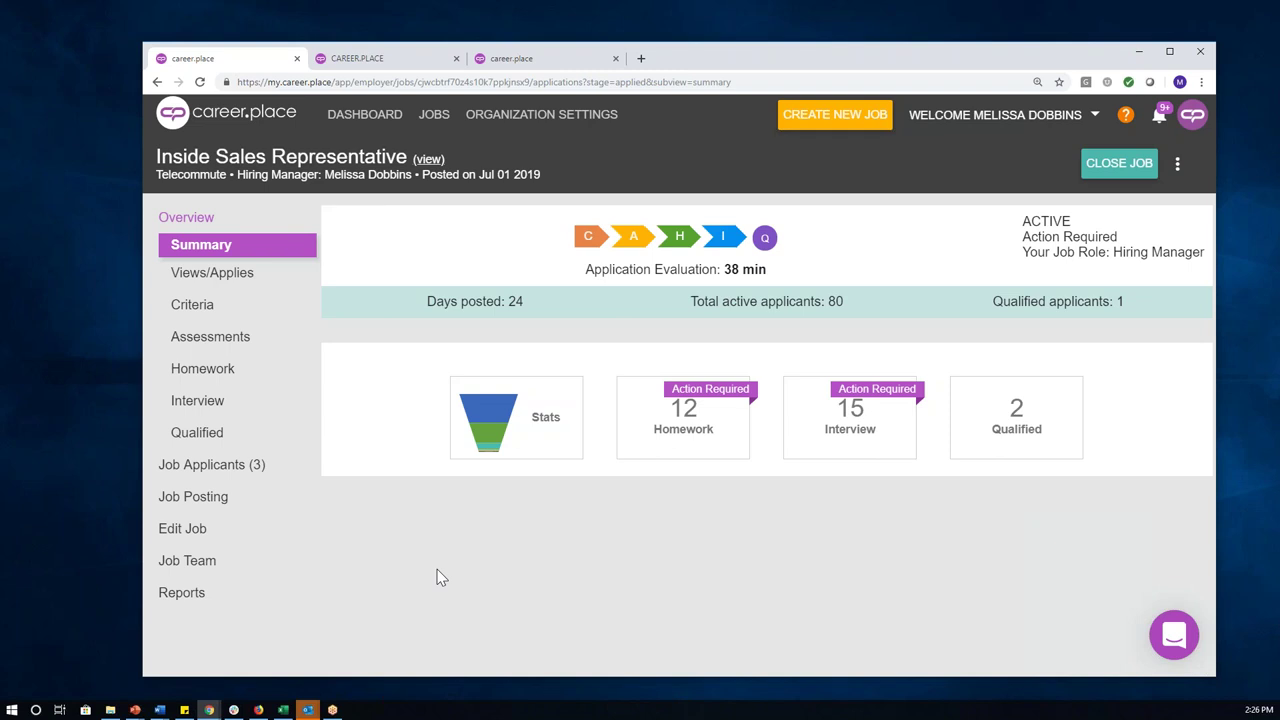
pyautogui.moveTo(488, 443)
pyautogui.click(707, 456)
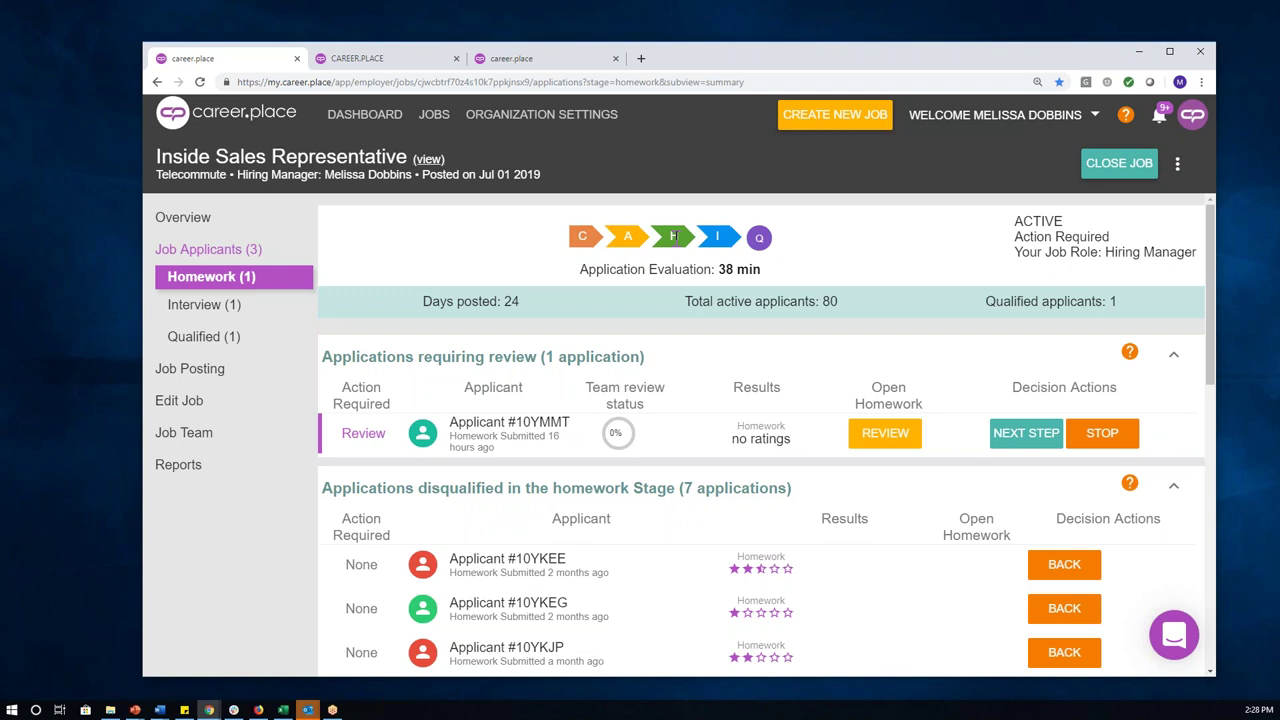
# Open the homework of the applicant requiring review, look at Question #2 and its answer, and close the review
pyautogui.click(869, 435)
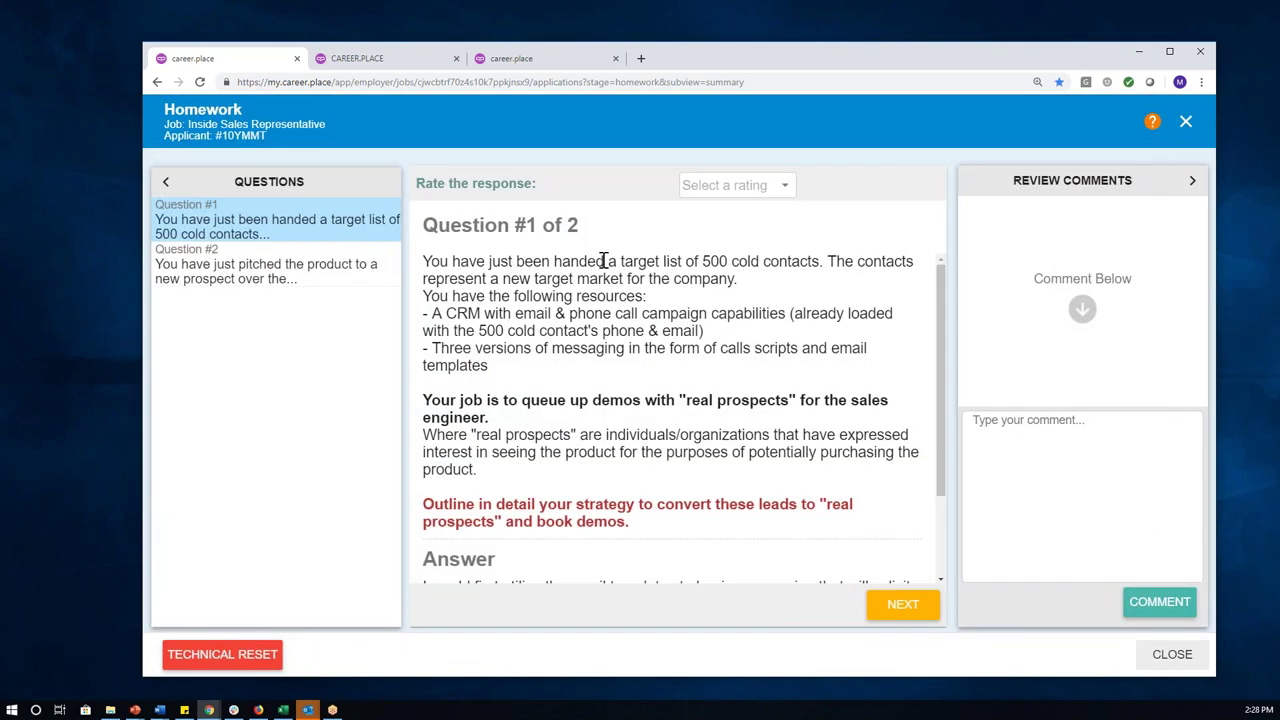
pyautogui.click(272, 271)
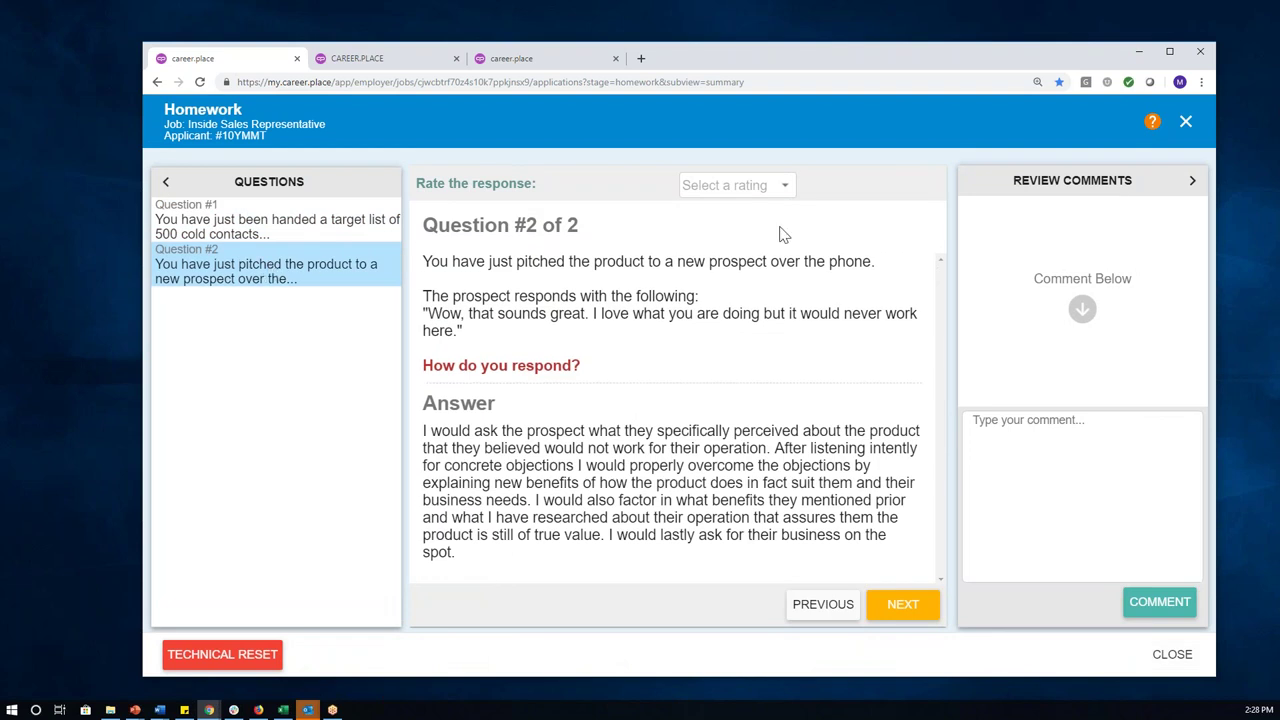
pyautogui.moveTo(425, 262); pyautogui.dragTo(626, 360)
pyautogui.click(626, 360)
pyautogui.click(1172, 656)
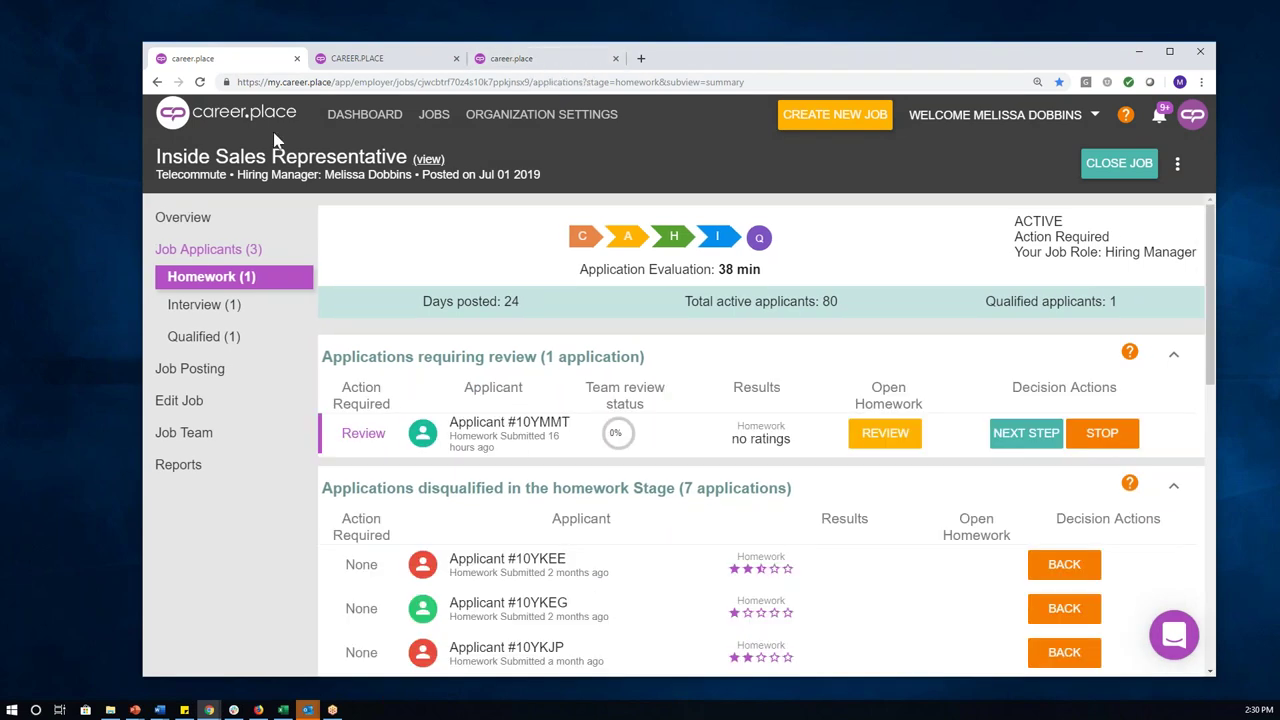
# Switch to the demo site's jobs list, open the Financial Analyst job and show its Homework-stage applicants
pyautogui.click(518, 62)
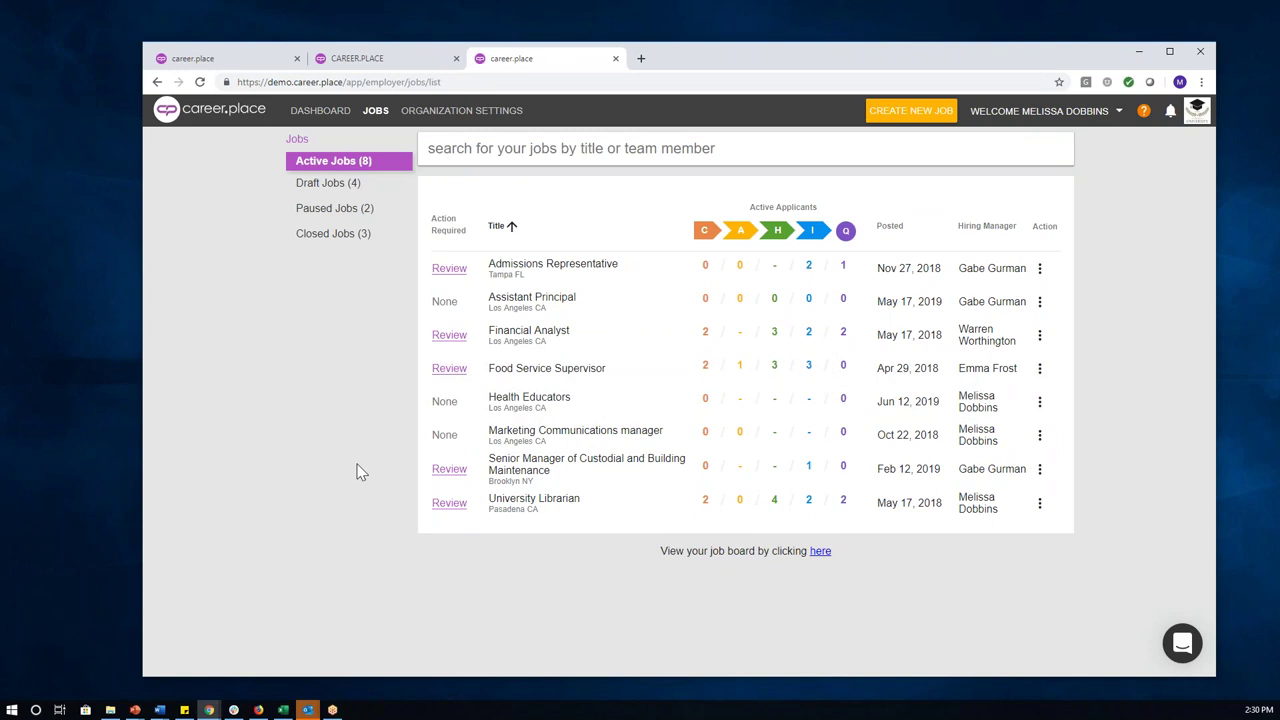
pyautogui.click(526, 332)
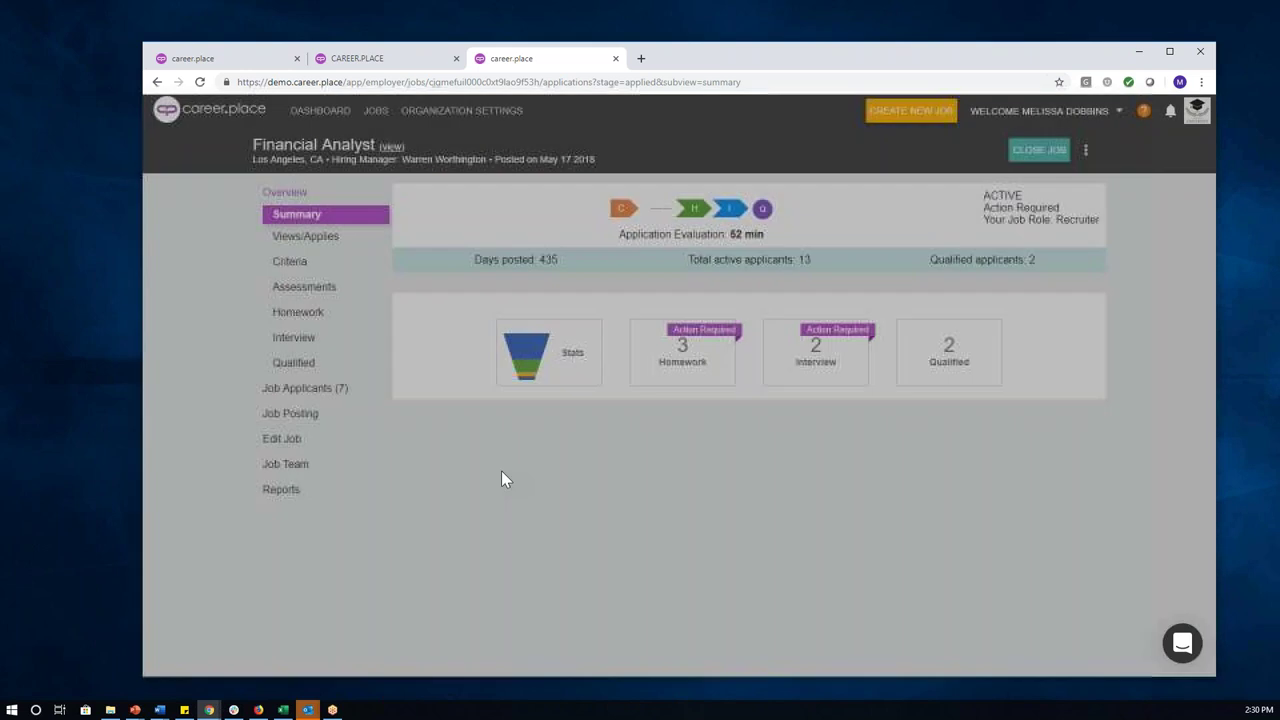
pyautogui.rightClick(680, 369)
pyautogui.click(681, 370)
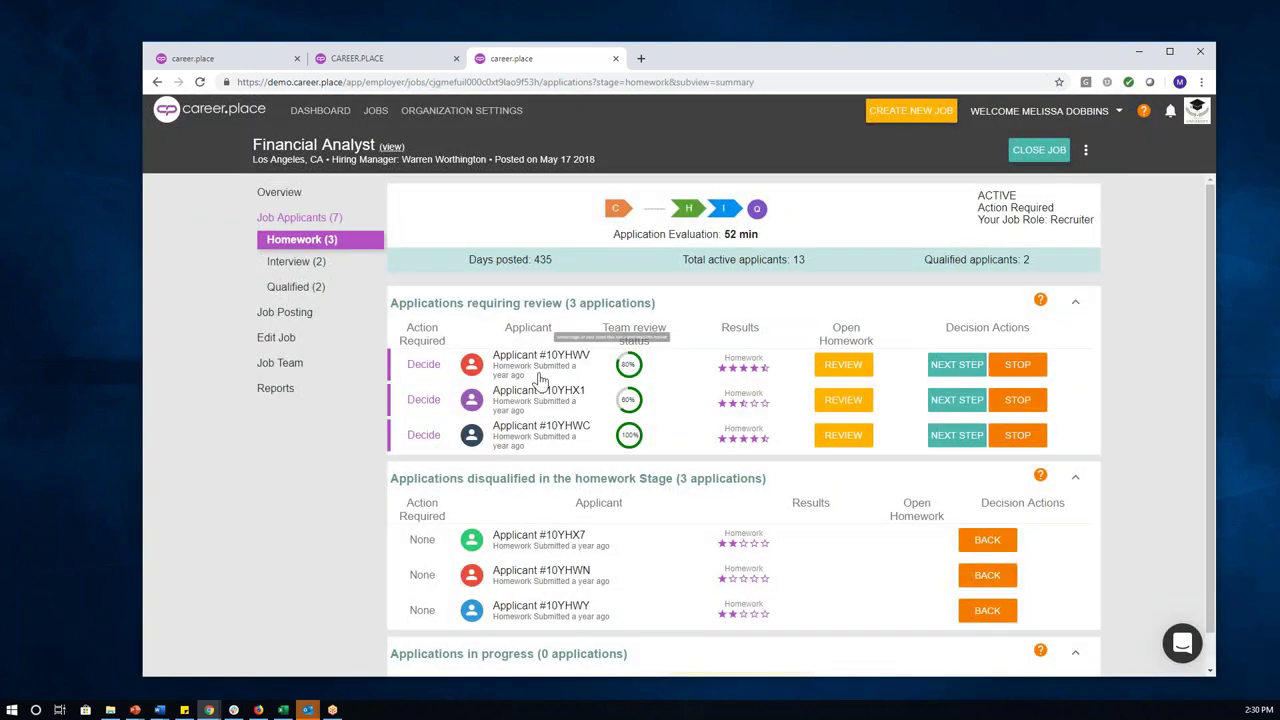
# Open the homework review of the first applicant requiring review and look through the team's comments
pyautogui.rightClick(834, 360)
pyautogui.click(824, 360)
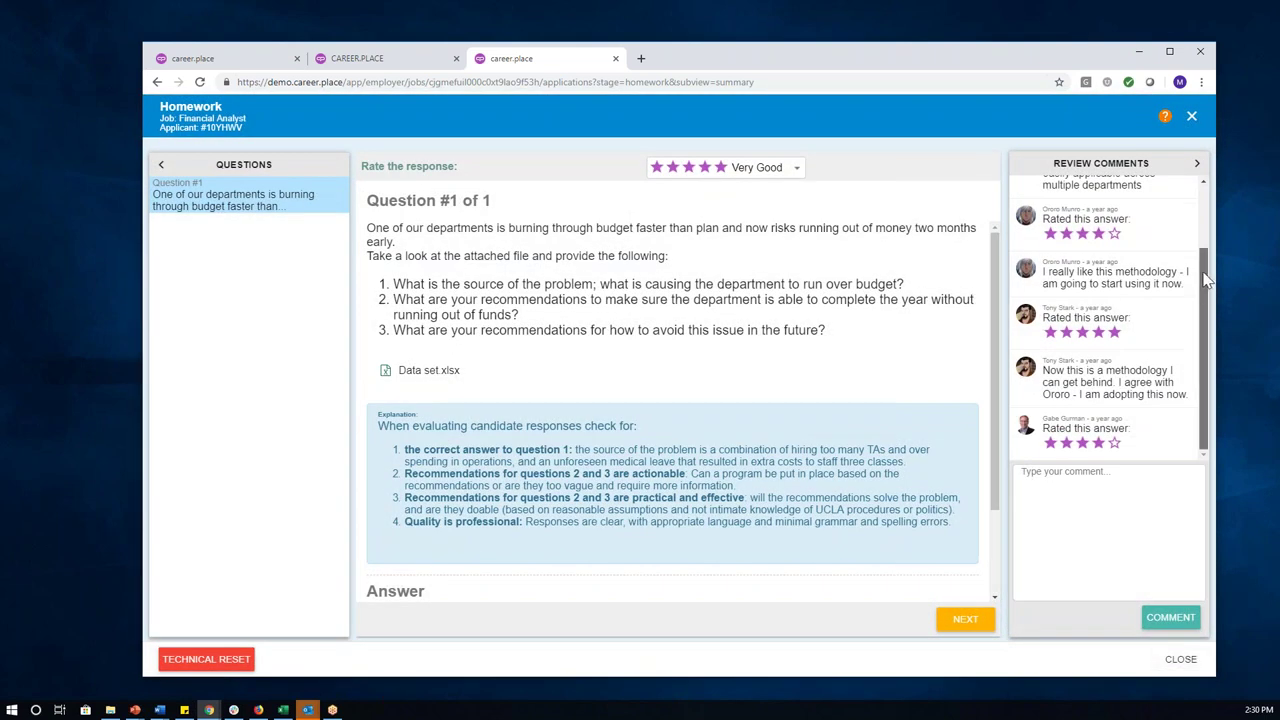
pyautogui.scroll(1, 1203, 285)
pyautogui.scroll(-1, 1200, 280)
pyautogui.scroll(1, 1203, 285)
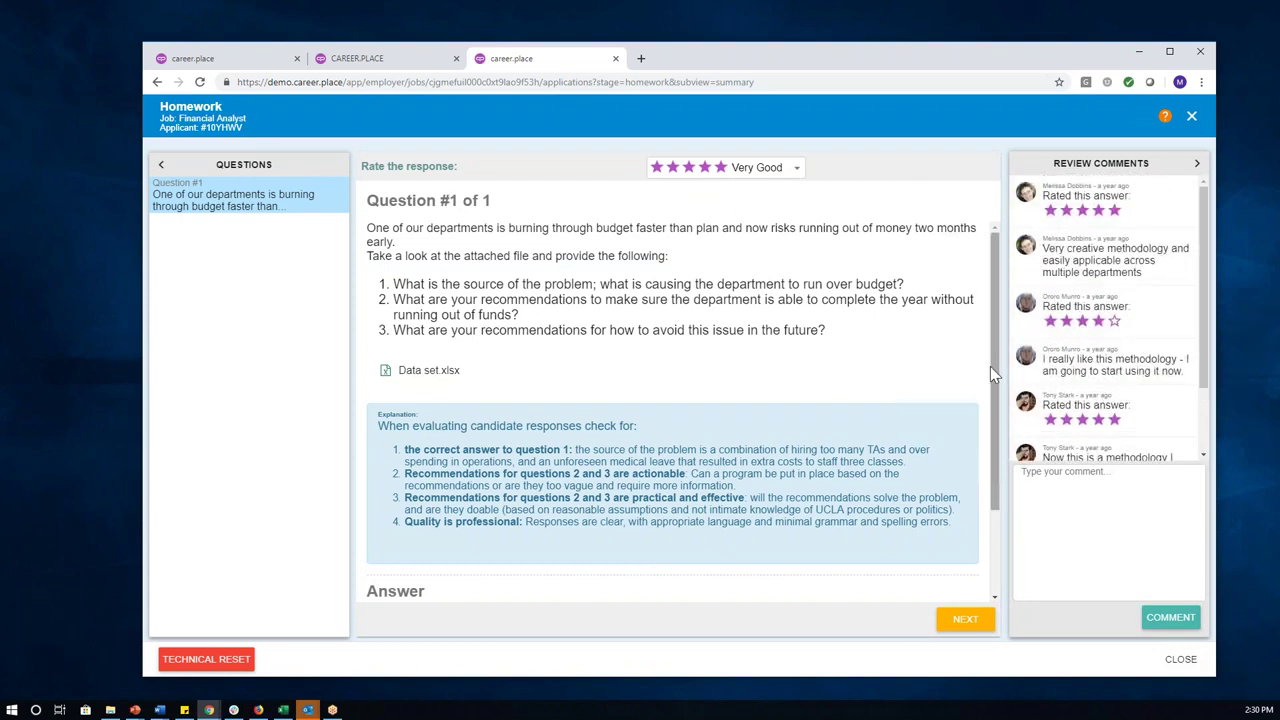
# Read the homework question with its evaluation explanation, down to the applicant's full answer
pyautogui.rightClick(1005, 503)
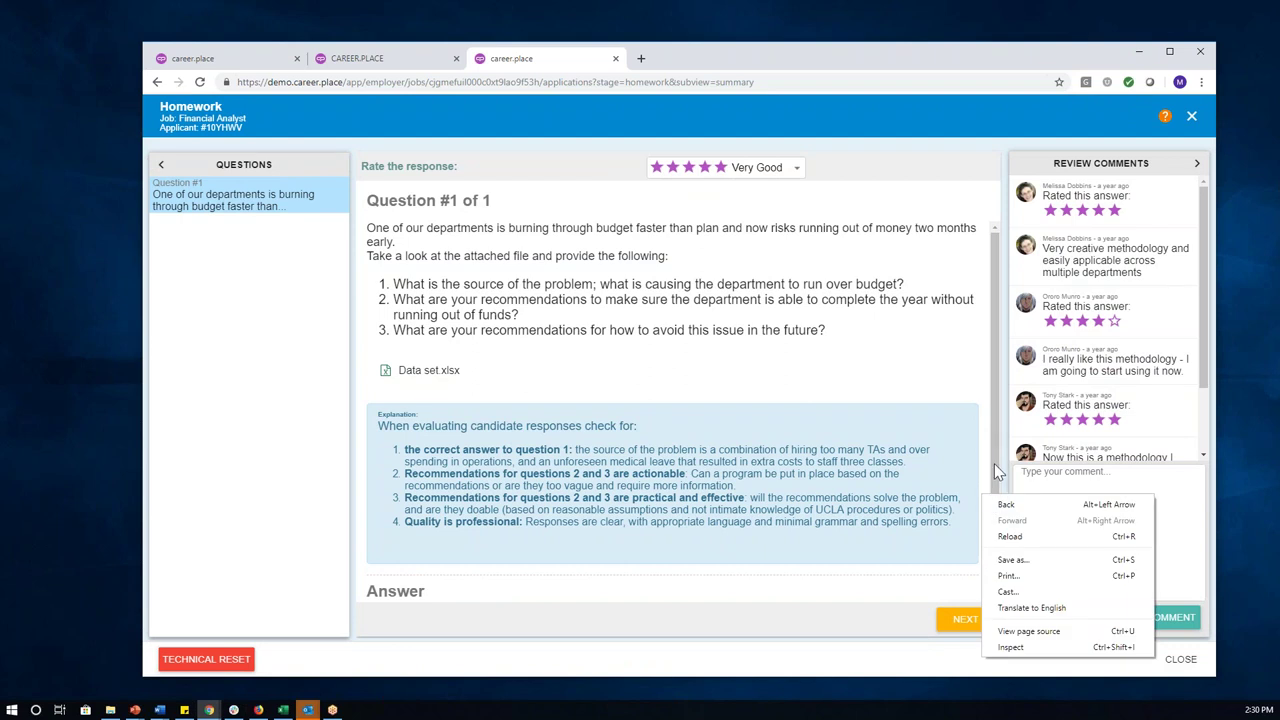
pyautogui.click(994, 463)
pyautogui.scroll(-1, 992, 600)
pyautogui.scroll(1, 975, 400)
pyautogui.scroll(1, 967, 372)
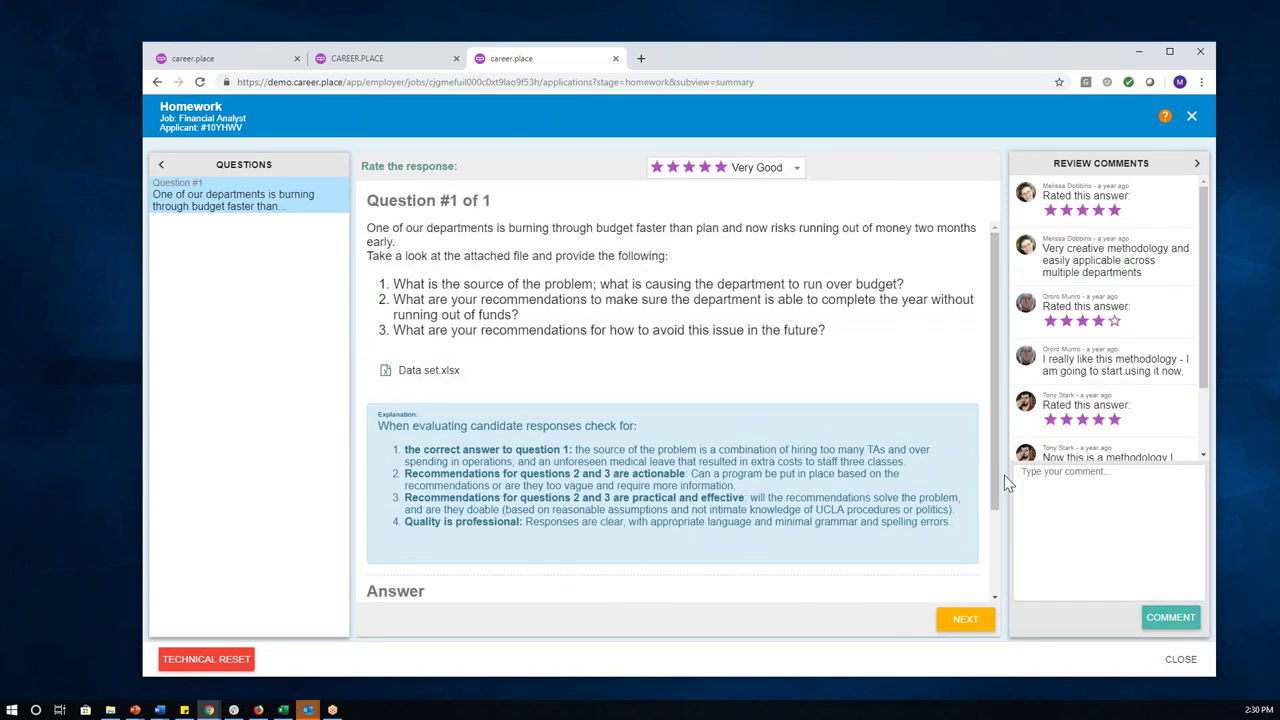
pyautogui.rightClick(1004, 532)
pyautogui.click(990, 548)
pyautogui.scroll(-1, 989, 546)
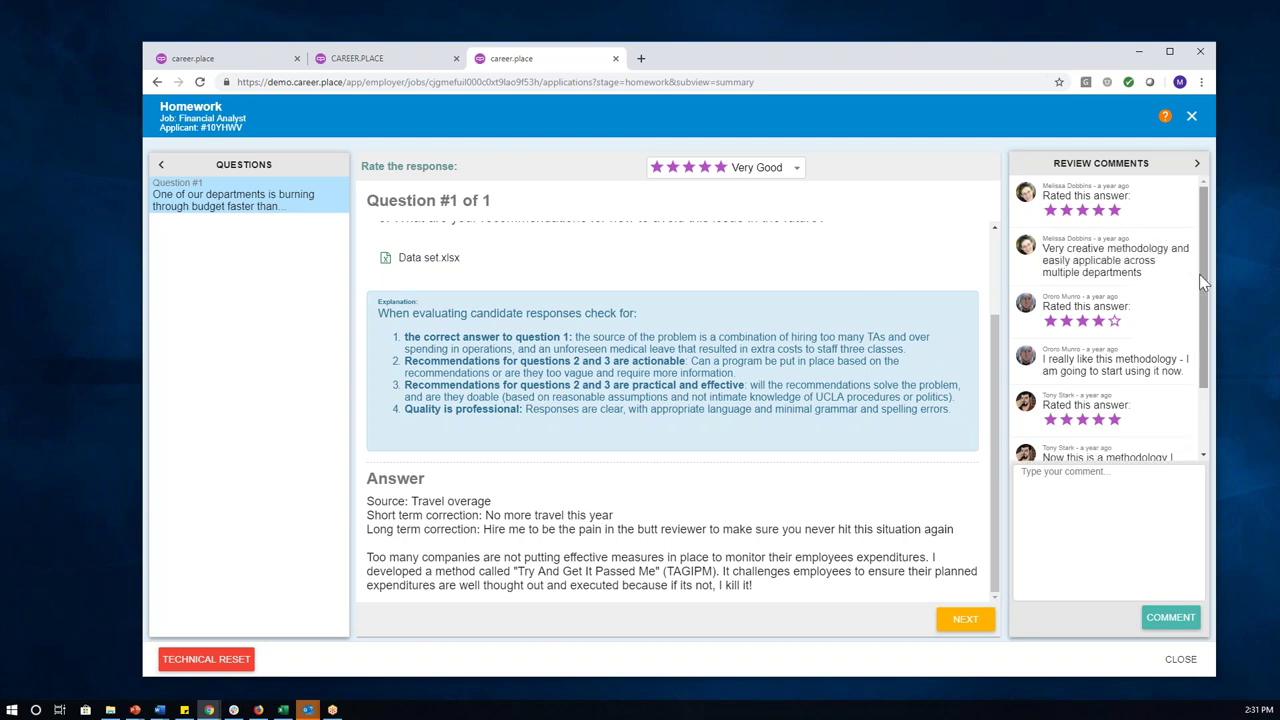
# Go through all the reviewers' ratings and comments on the answer and close the homework review
pyautogui.rightClick(1217, 392)
pyautogui.click(1211, 378)
pyautogui.scroll(-1, 1207, 410)
pyautogui.scroll(-3, 1211, 443)
pyautogui.scroll(4, 1211, 455)
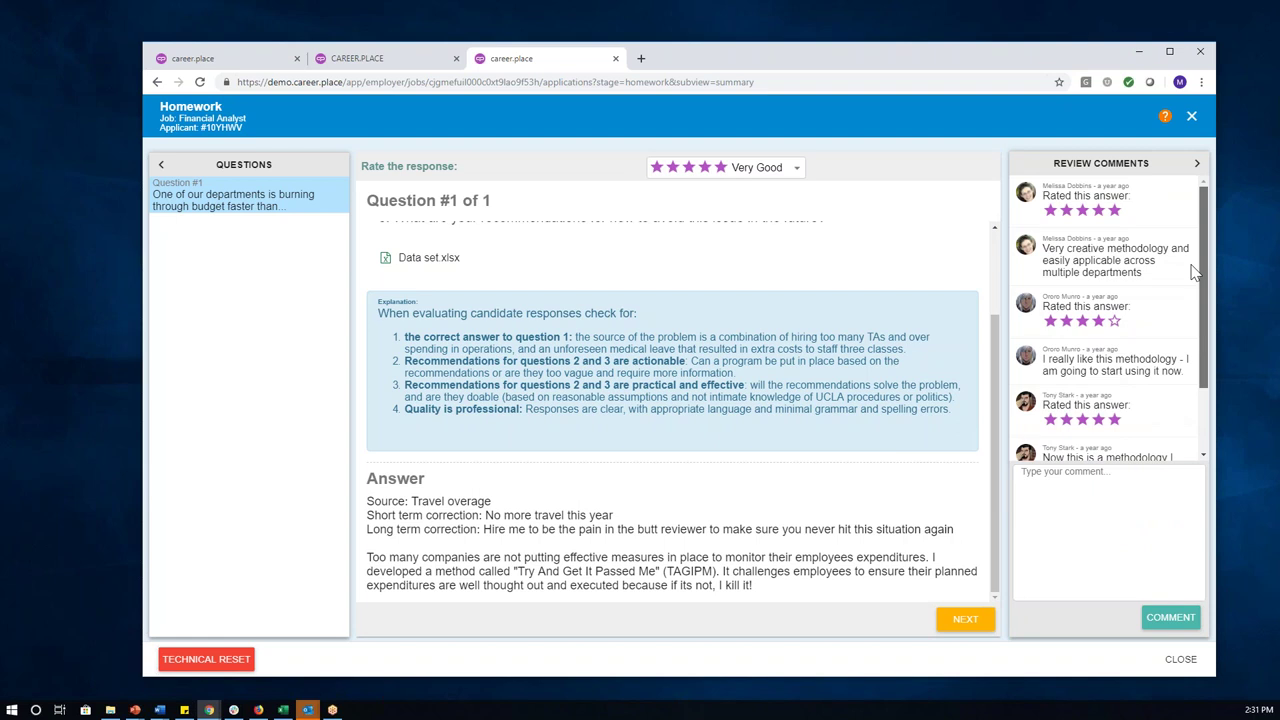
pyautogui.scroll(-2, 1195, 272)
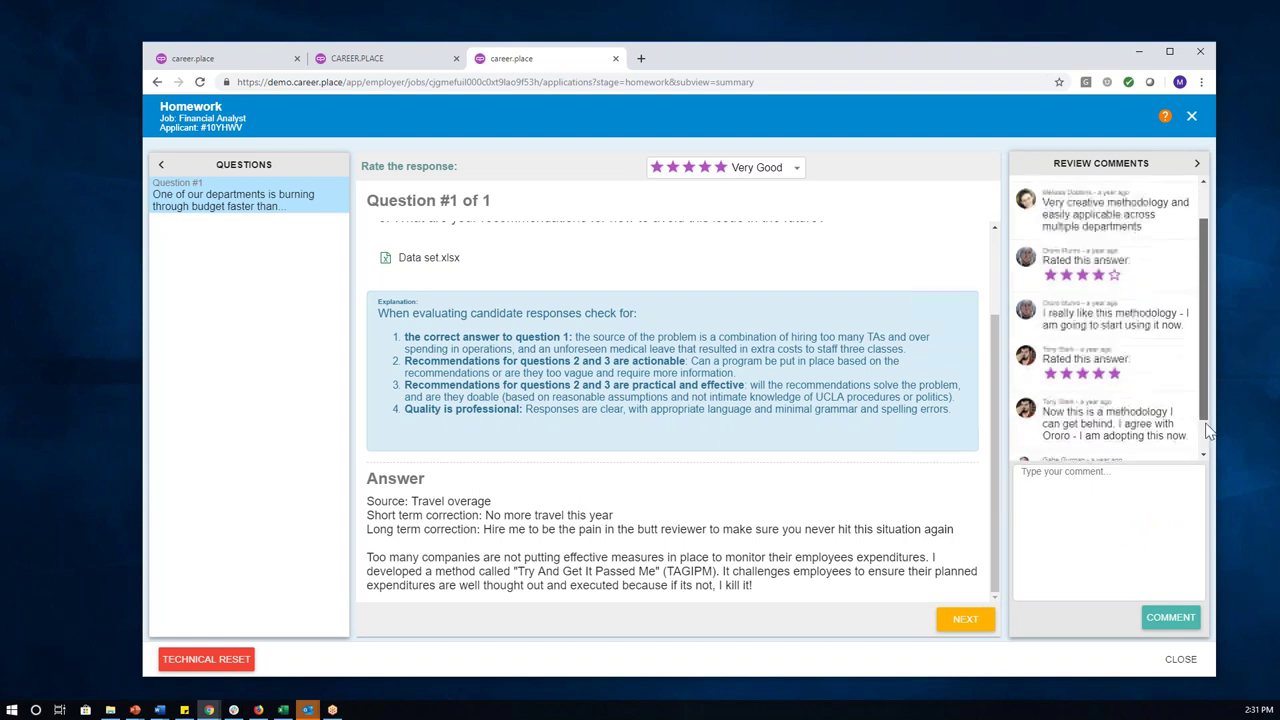
pyautogui.scroll(2, 1205, 307)
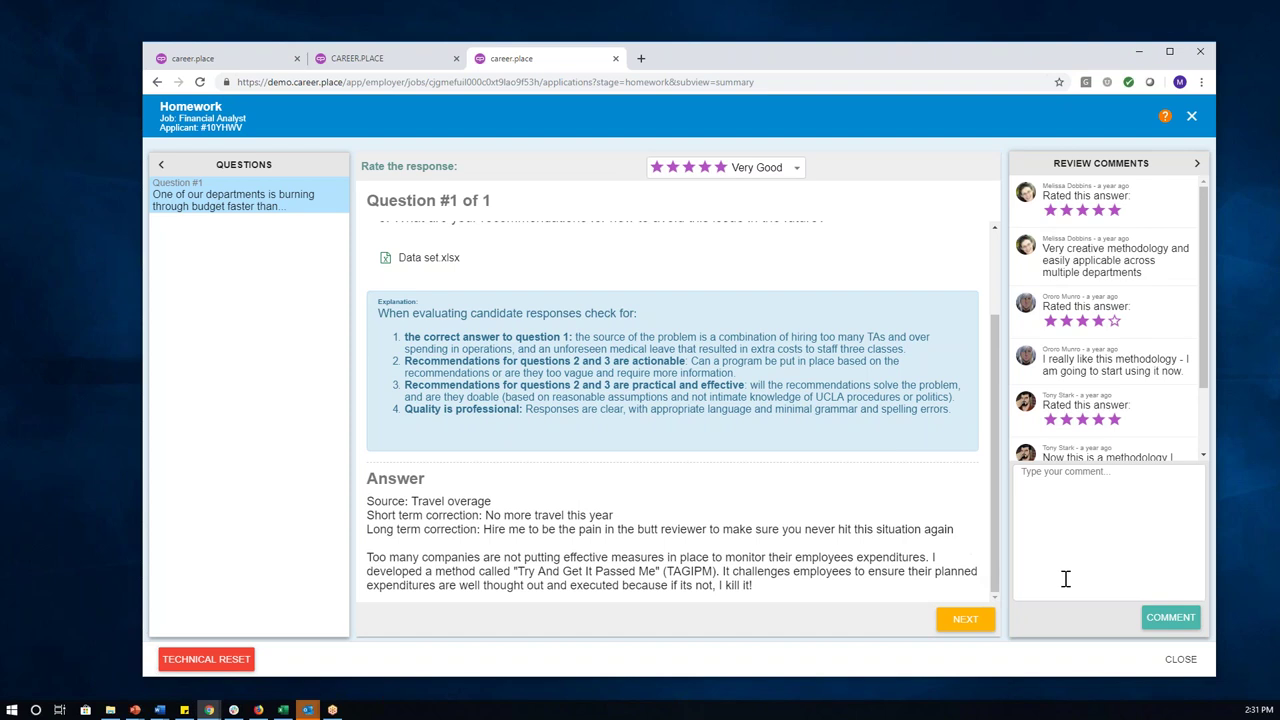
pyautogui.rightClick(1180, 660)
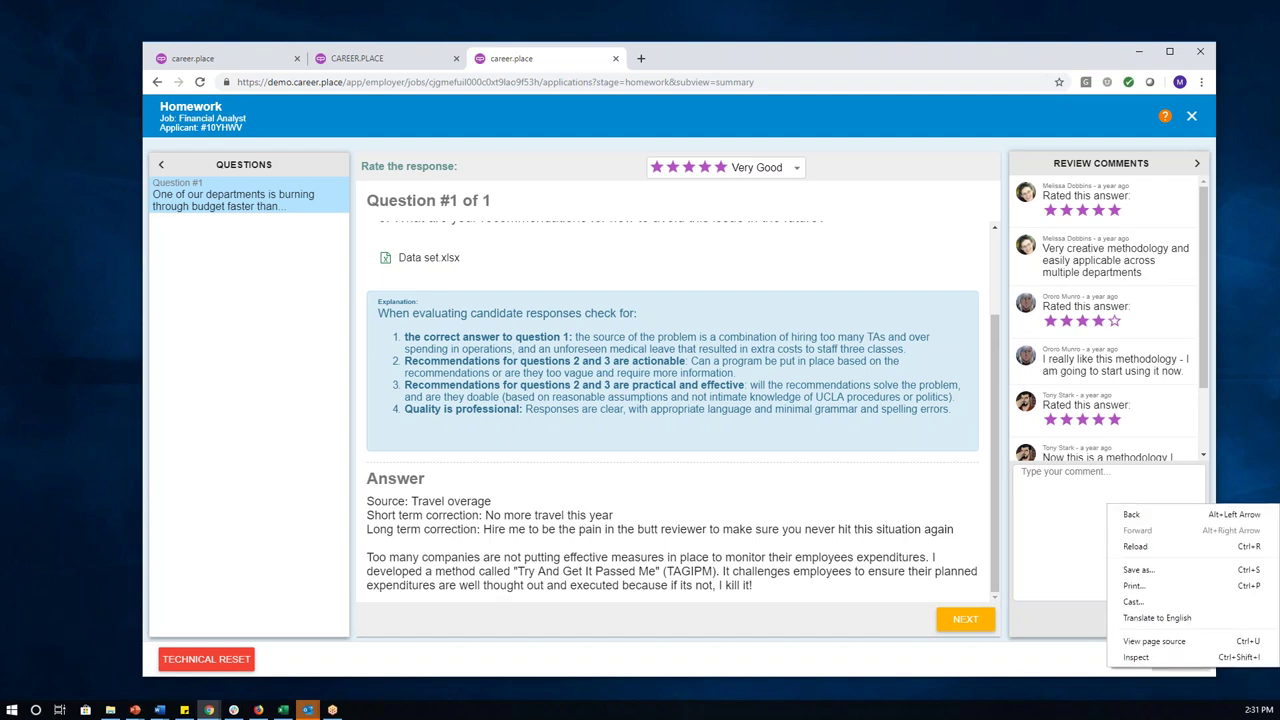
pyautogui.click(1180, 686)
pyautogui.click(1180, 660)
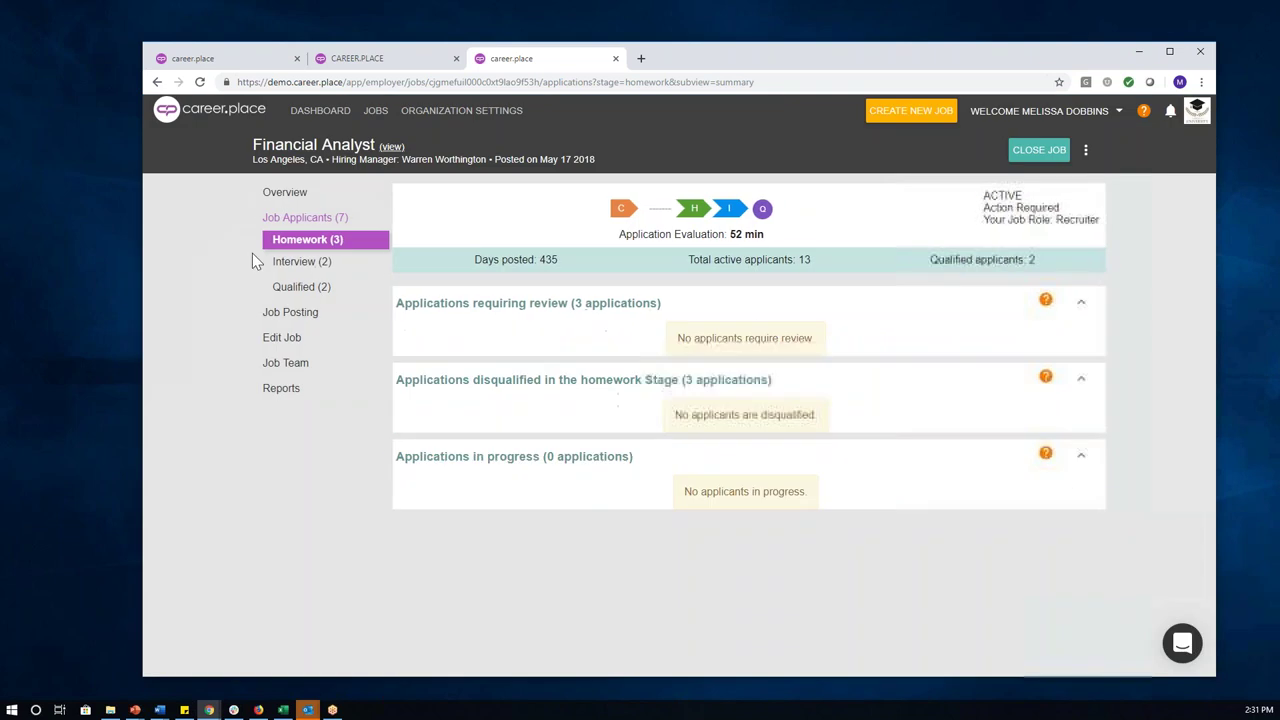
# Inspect the first Interview-stage applicant's profile and recorded interview review, closing each one after viewing
pyautogui.click(296, 264)
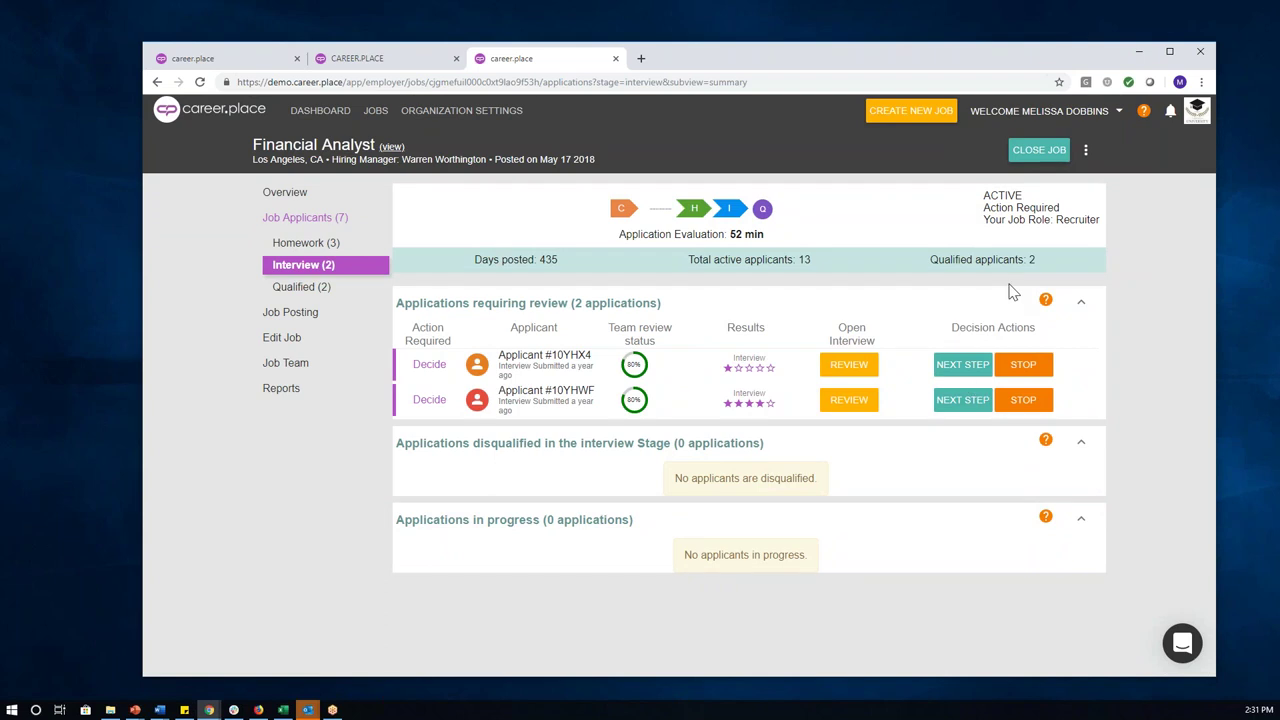
pyautogui.click(540, 368)
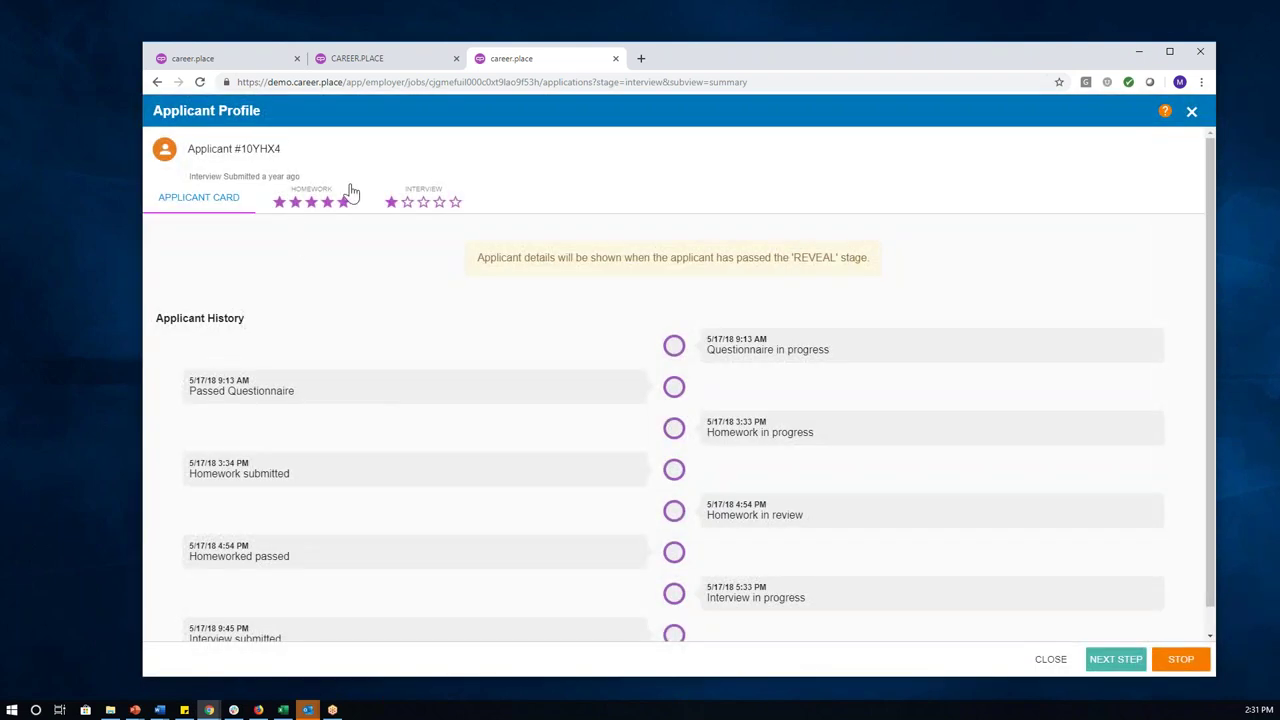
pyautogui.click(1191, 111)
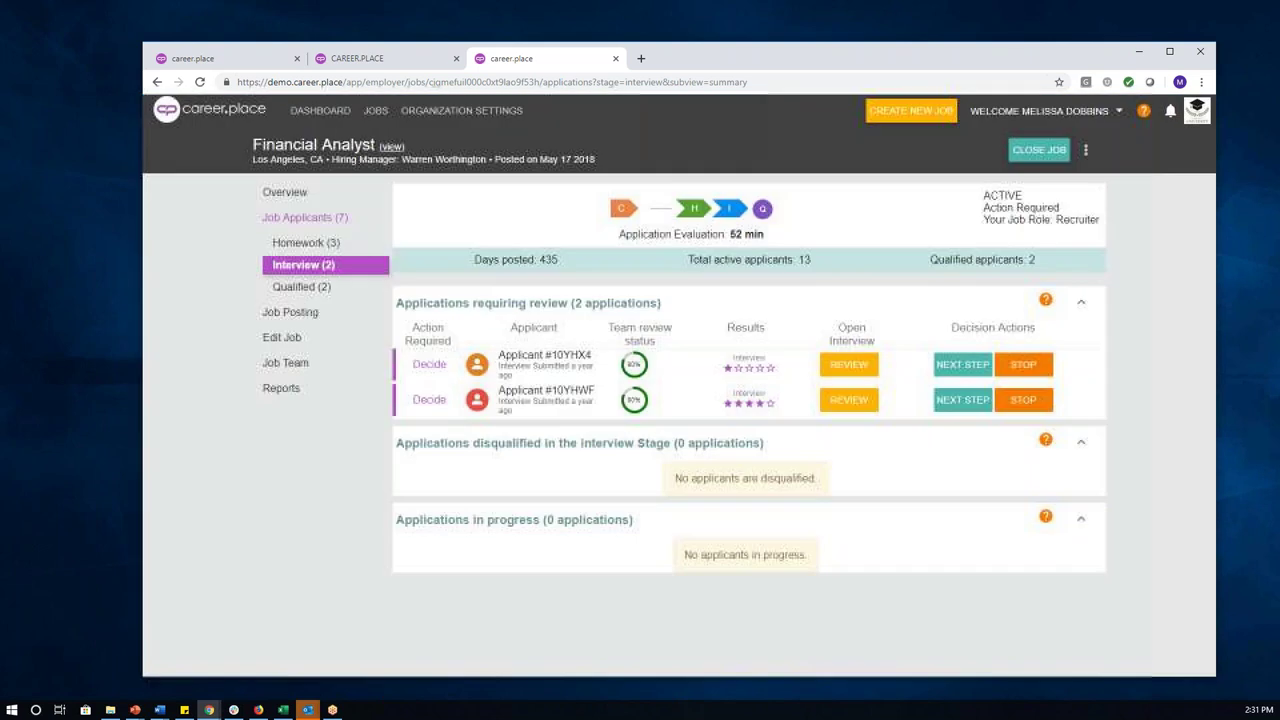
pyautogui.click(852, 366)
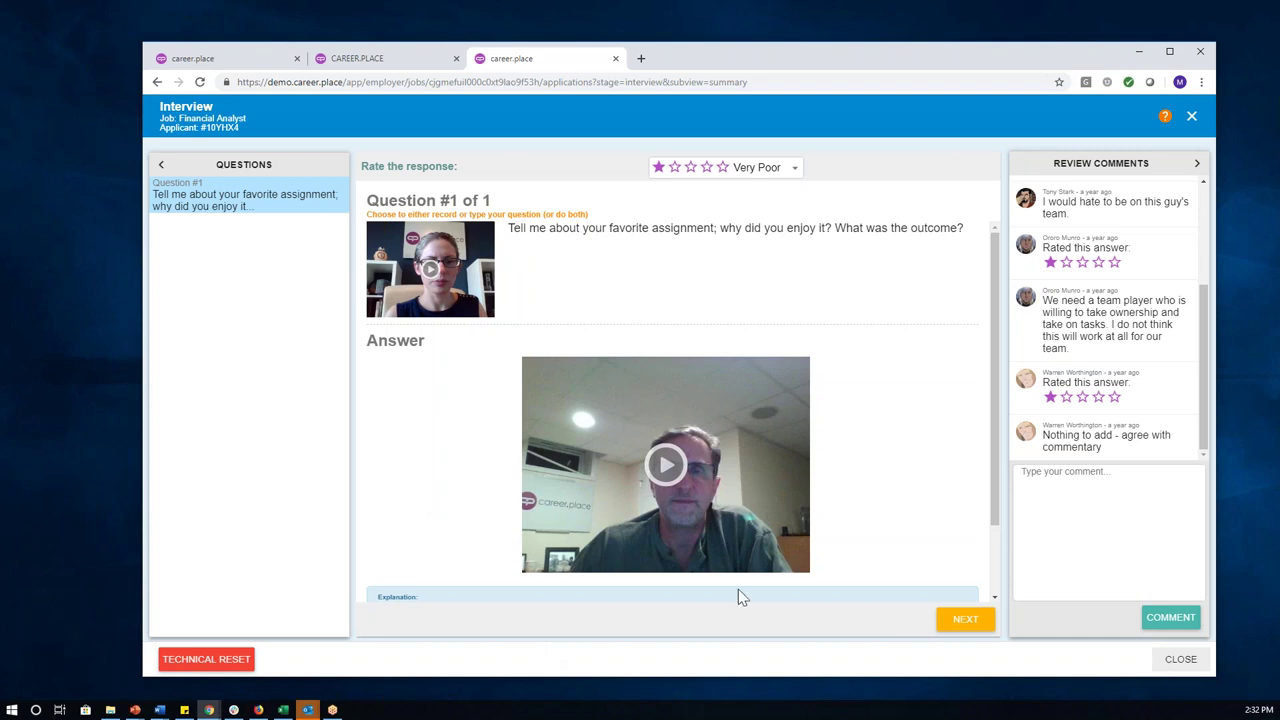
pyautogui.click(1181, 660)
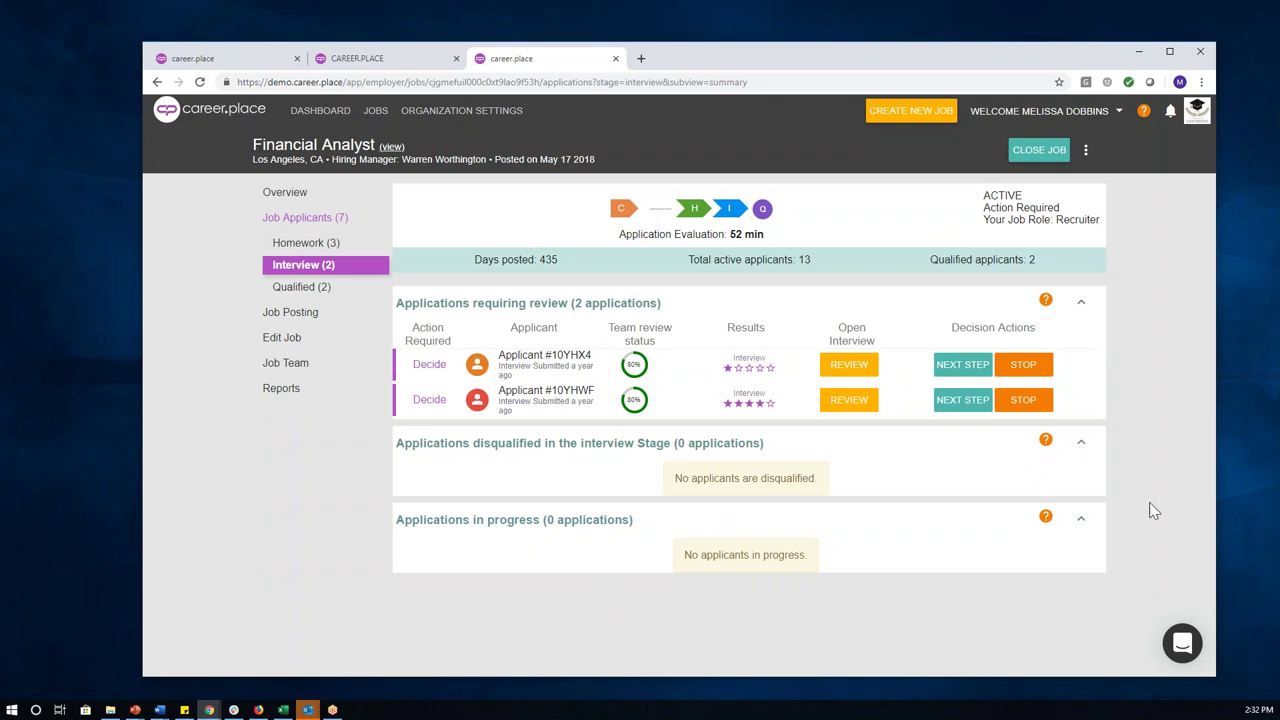
# Return to the Inside Sales Representative job's overview and open its Views/Applies statistics from the summary
pyautogui.click(197, 62)
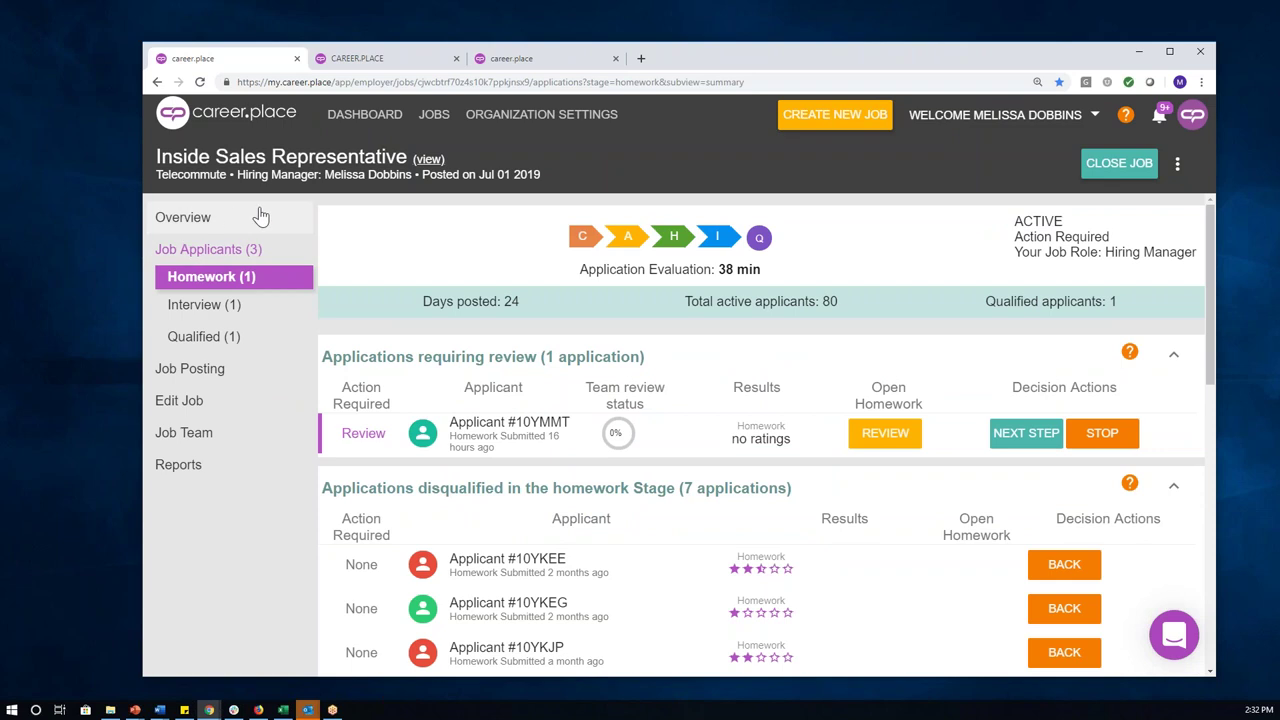
pyautogui.click(196, 231)
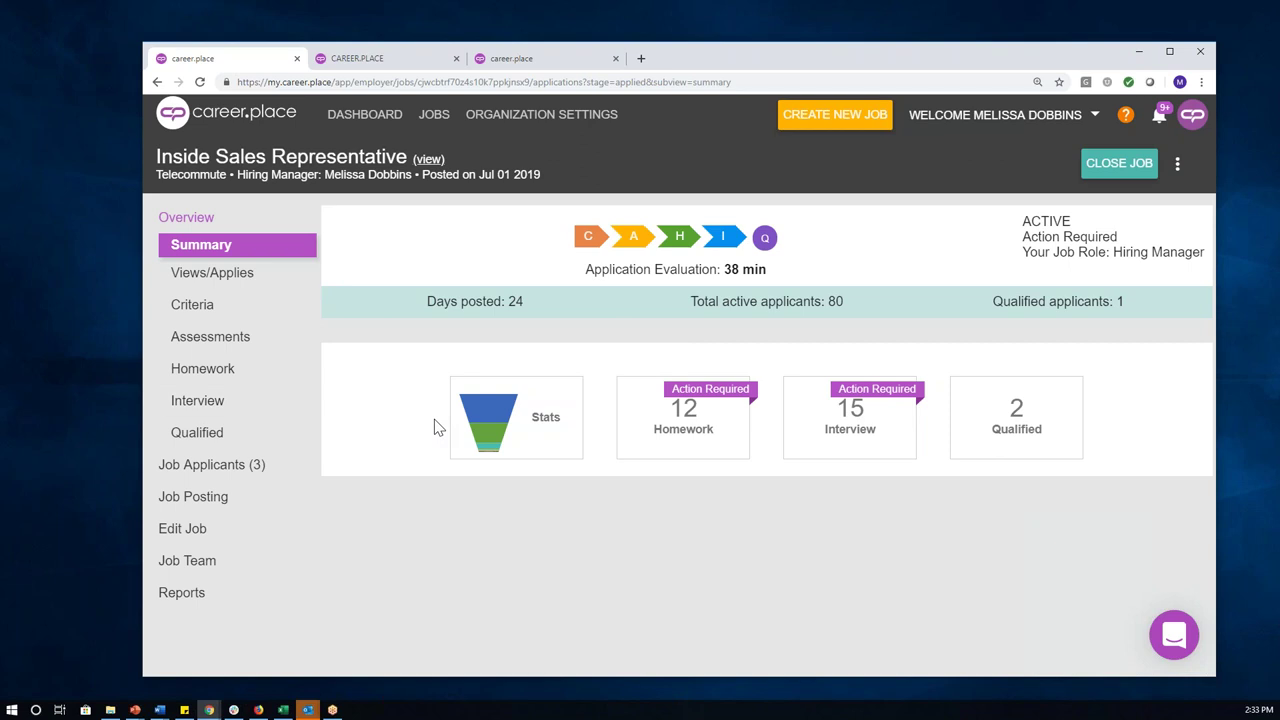
pyautogui.rightClick(545, 432)
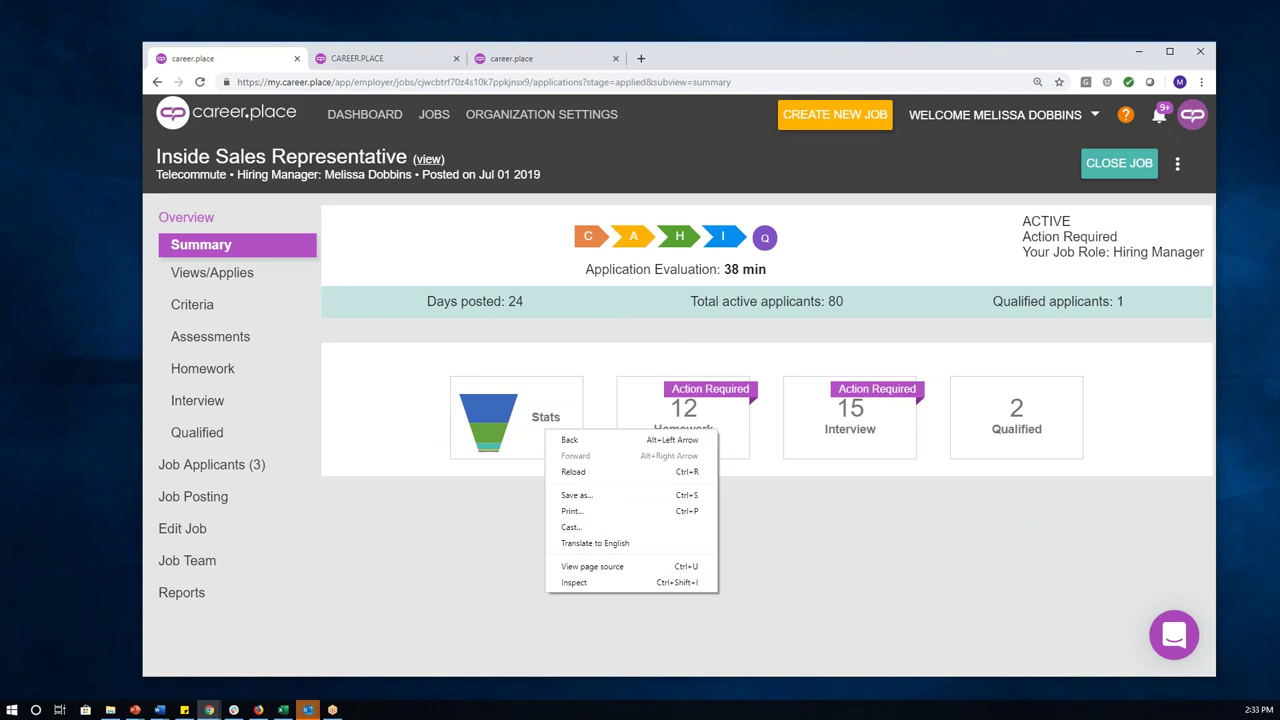
pyautogui.click(524, 430)
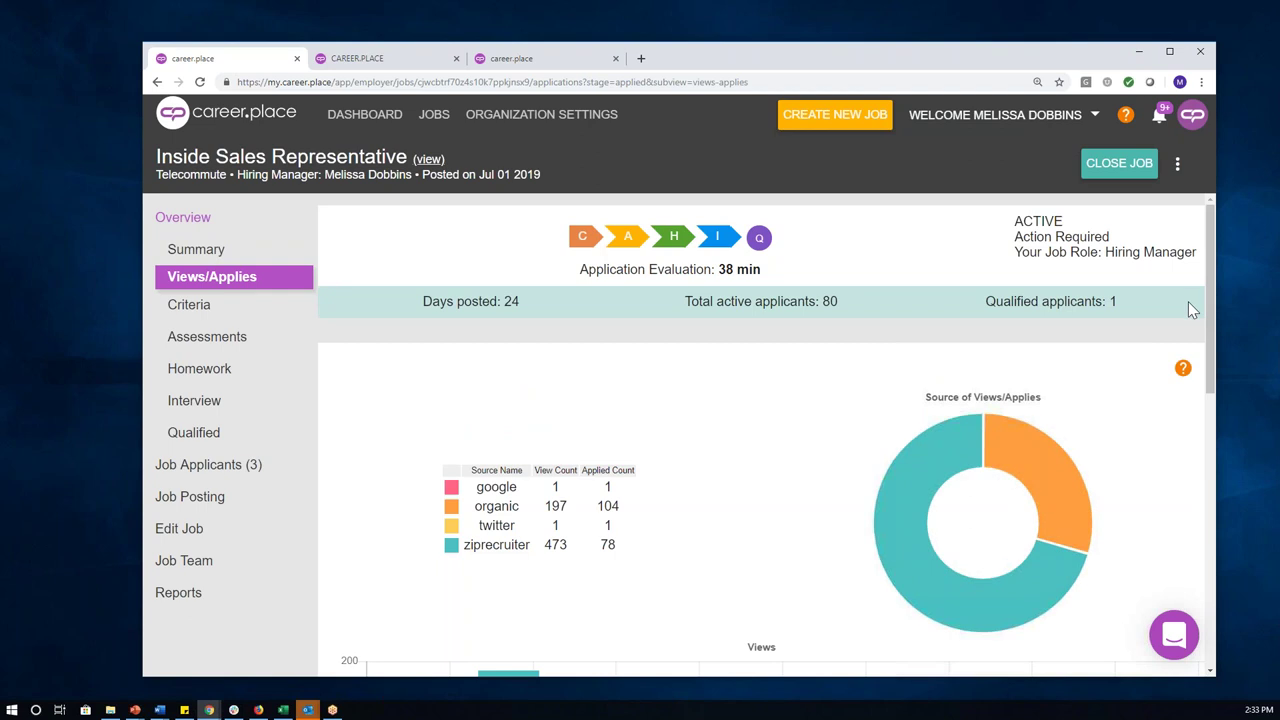
# Examine the table and chart of view and apply sources and the weekly Views bar chart
pyautogui.moveTo(1218, 252); pyautogui.dragTo(1230, 292)
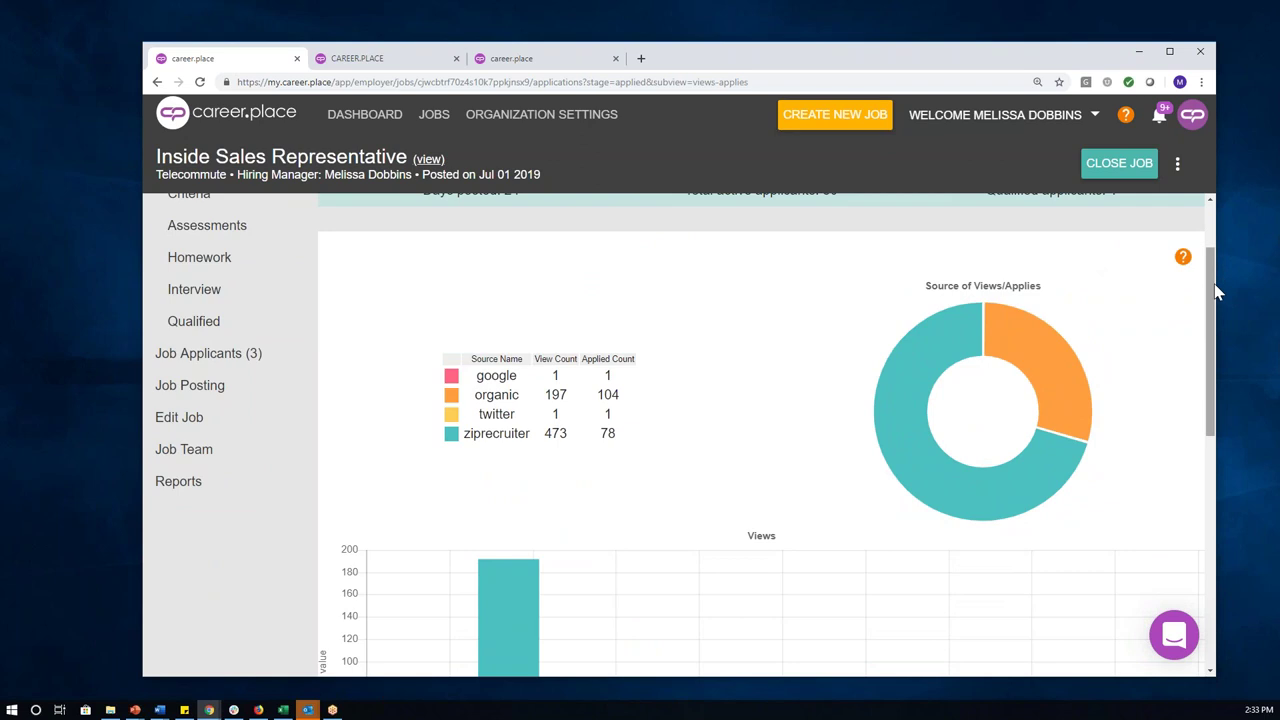
pyautogui.rightClick(1216, 354)
pyautogui.click(1208, 325)
pyautogui.moveTo(1208, 325); pyautogui.dragTo(1212, 395)
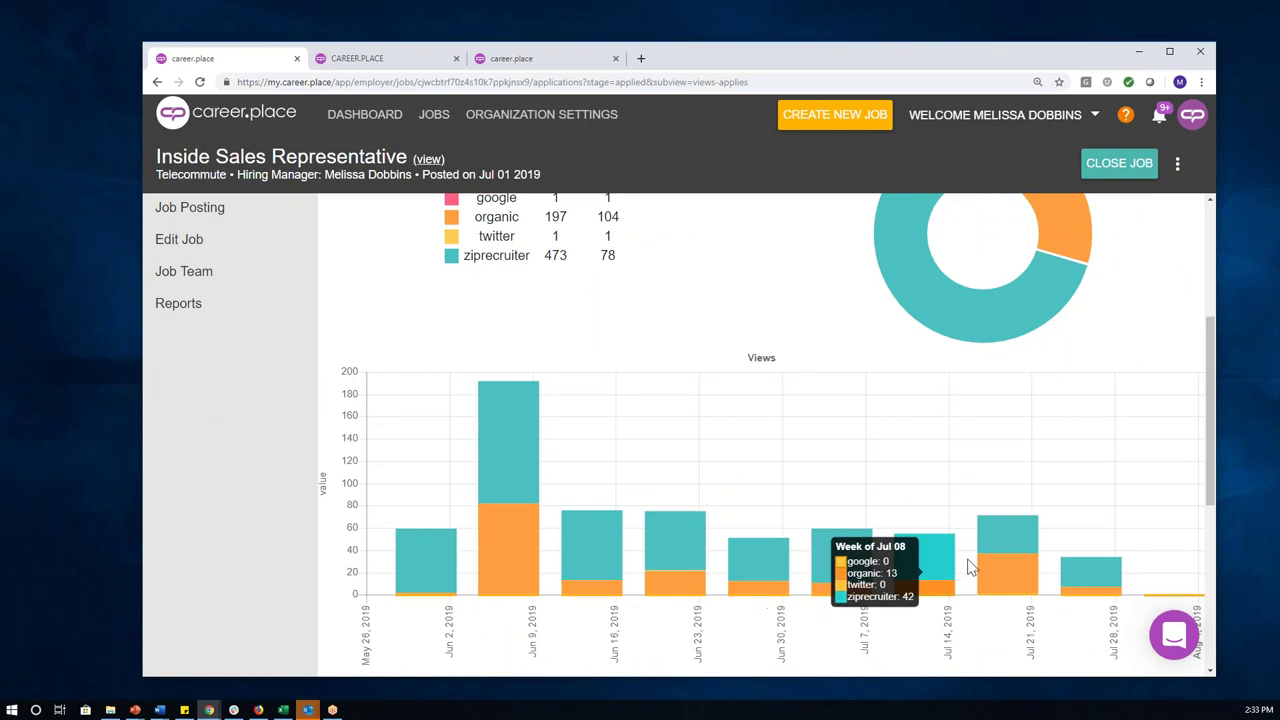
pyautogui.moveTo(543, 472)
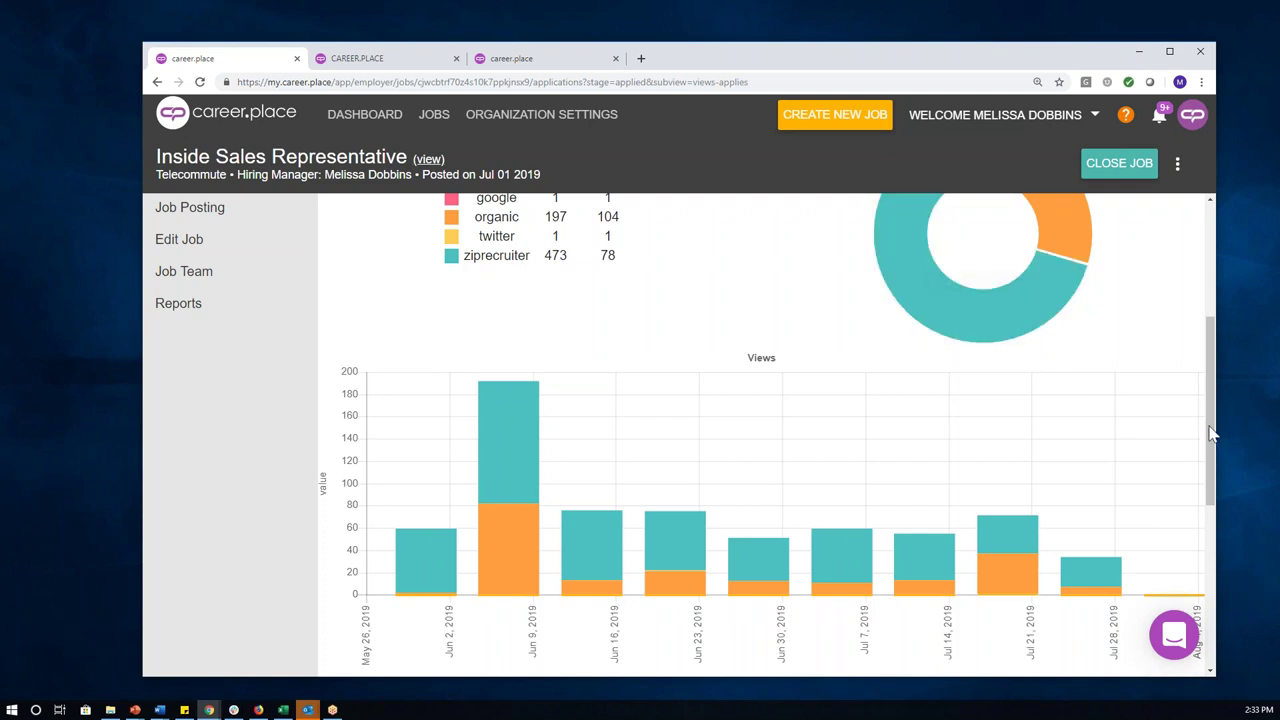
pyautogui.moveTo(1210, 437); pyautogui.dragTo(1204, 347)
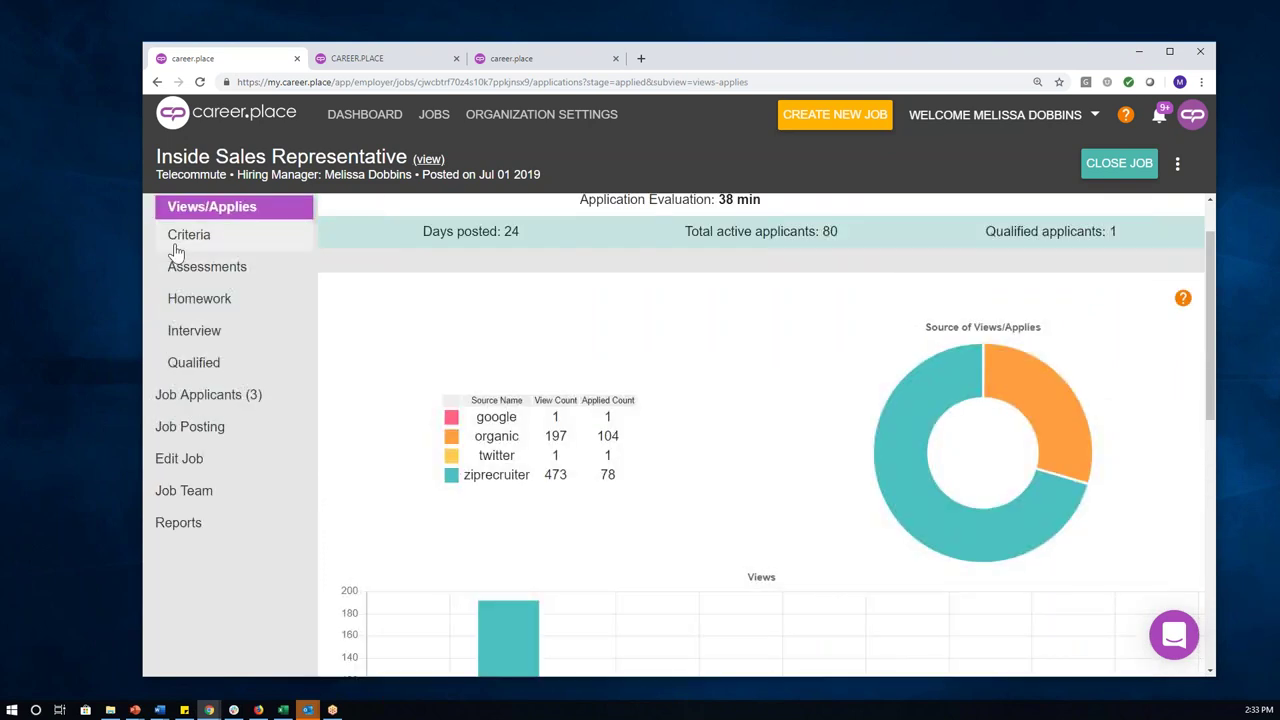
# Open the job's Criteria statistics and examine the stage funnel, applicant distribution and the breakdown of disqualification reasons
pyautogui.click(176, 250)
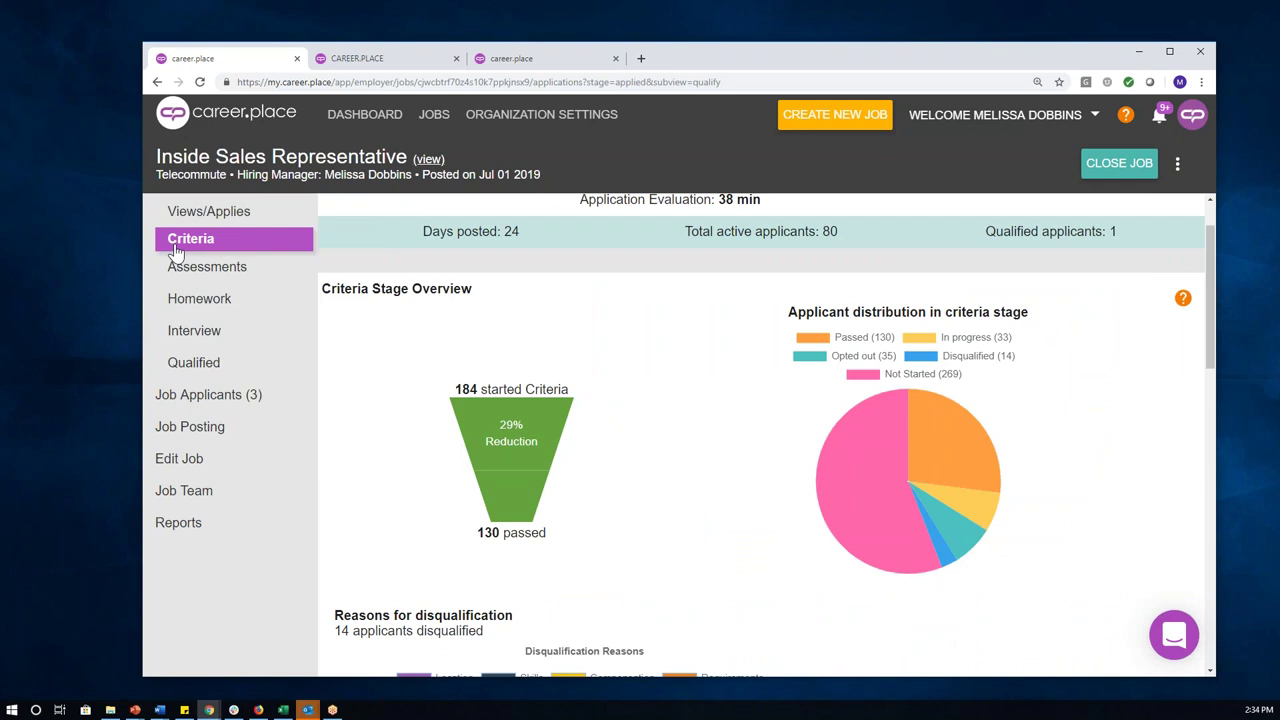
pyautogui.moveTo(1212, 322); pyautogui.dragTo(1210, 287)
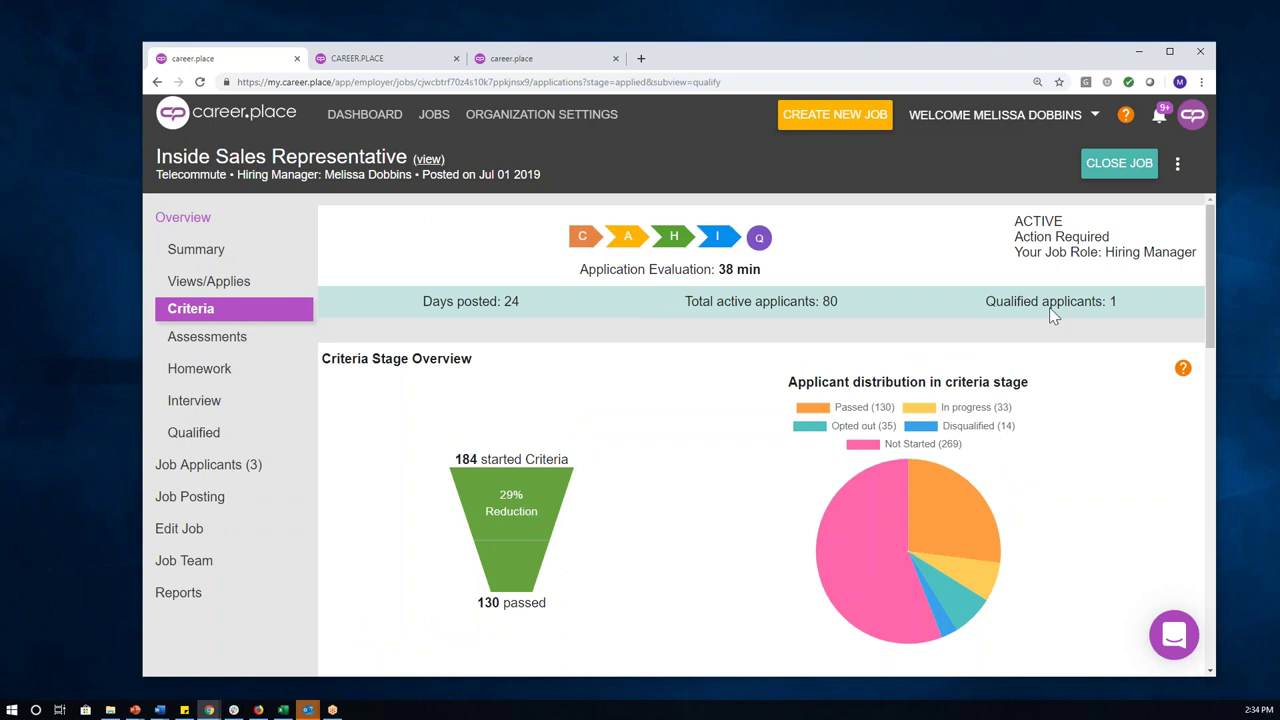
pyautogui.moveTo(1211, 252); pyautogui.dragTo(1226, 371)
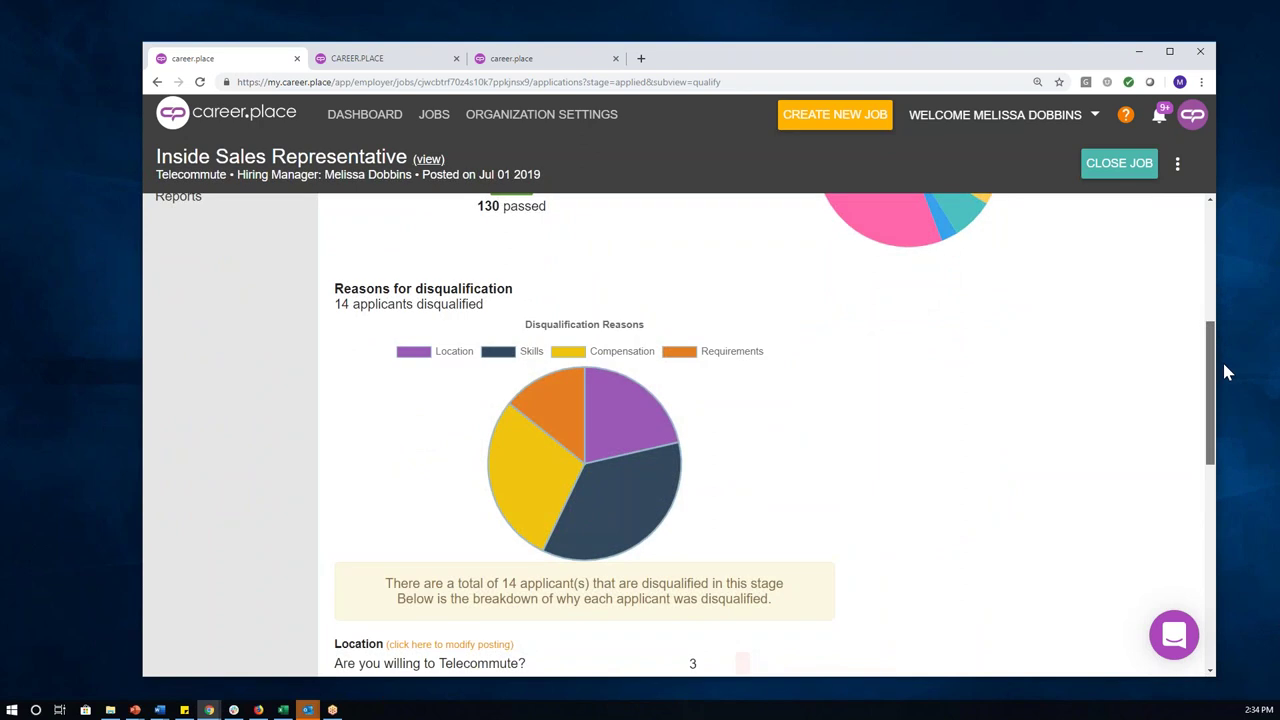
pyautogui.moveTo(1222, 359); pyautogui.dragTo(1224, 315)
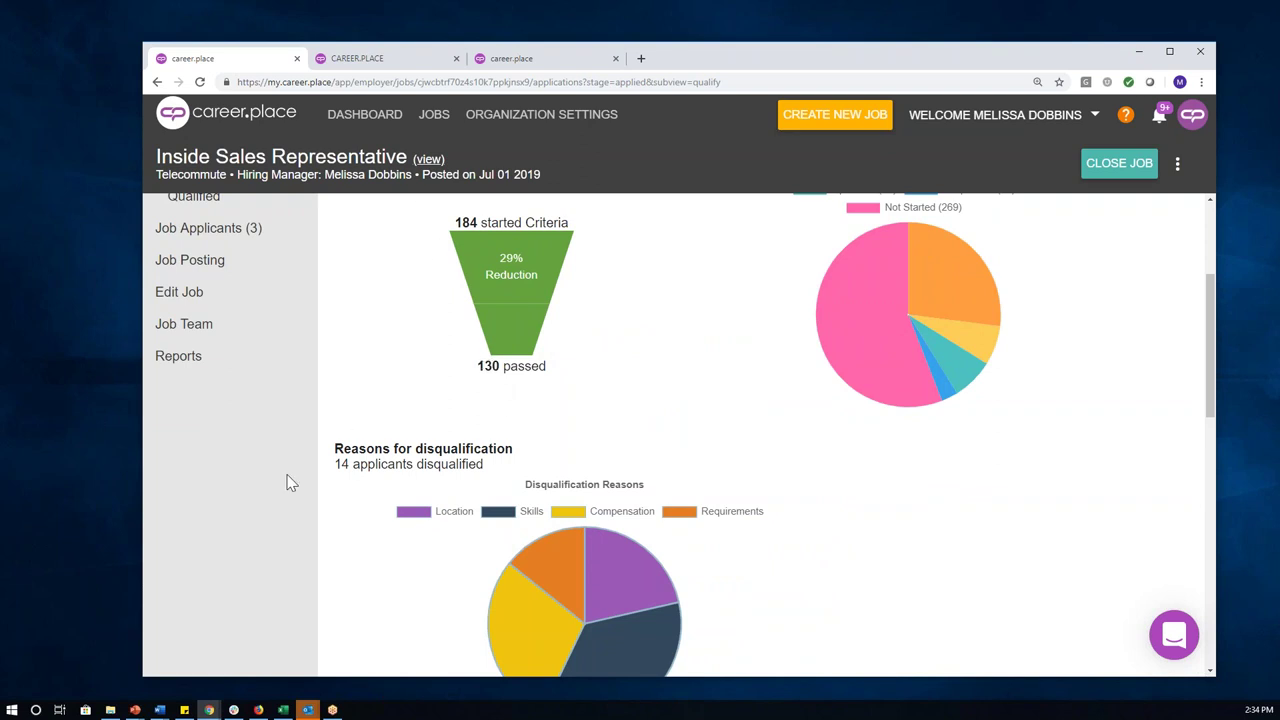
pyautogui.moveTo(1218, 346); pyautogui.dragTo(1218, 414)
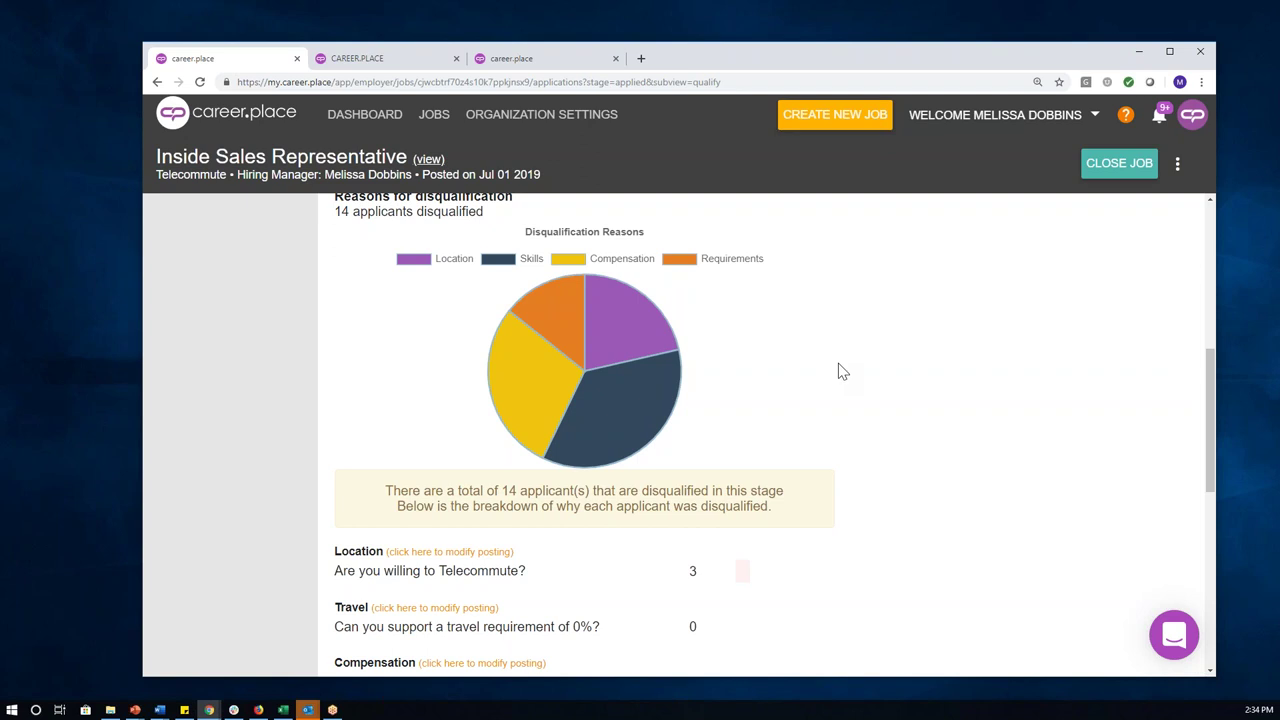
pyautogui.moveTo(629, 399)
pyautogui.moveTo(1213, 370); pyautogui.dragTo(1014, 440)
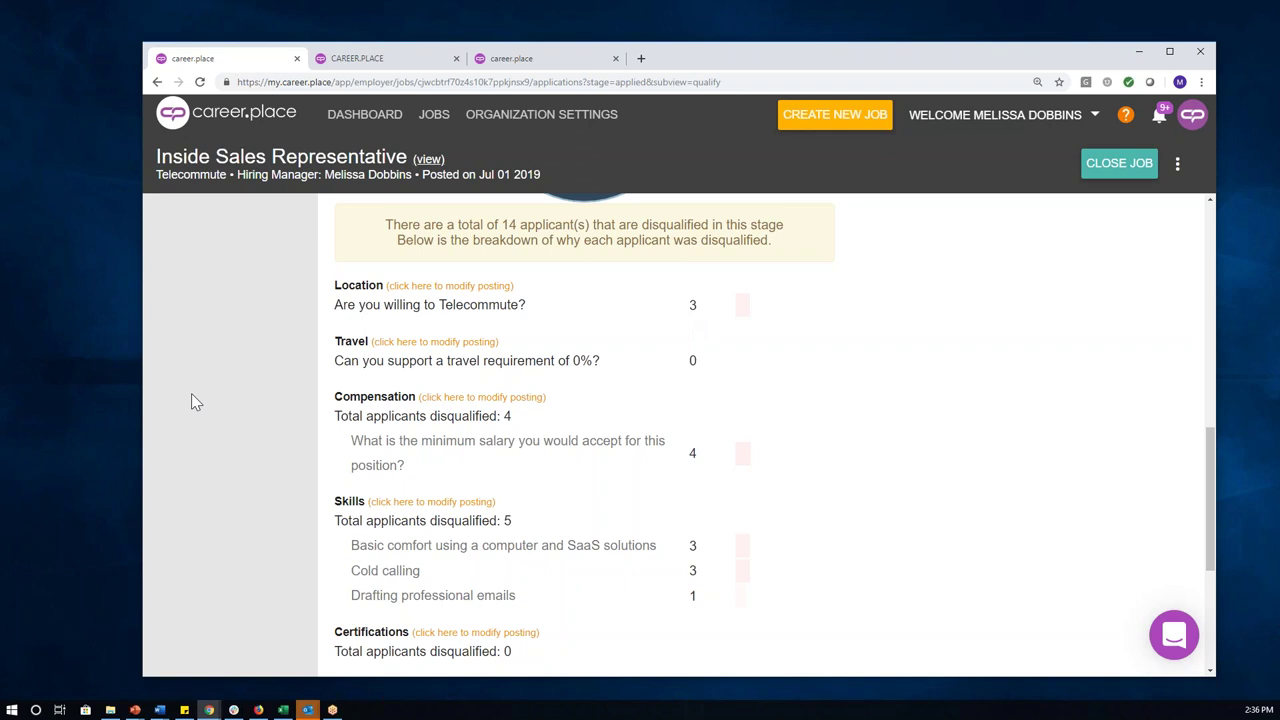
pyautogui.moveTo(1219, 533); pyautogui.dragTo(1277, 520)
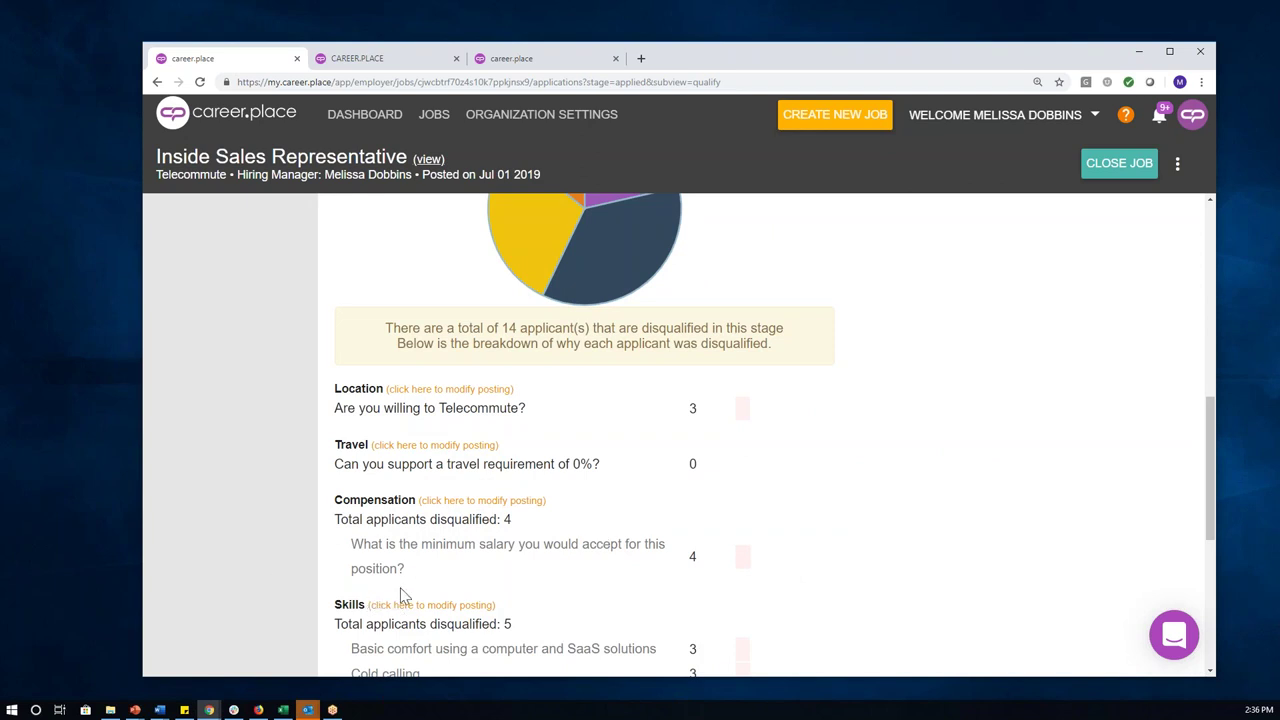
# Open the posting's hard skills from the Skills disqualification breakdown, check the required proficiencies and close them without saving
pyautogui.rightClick(426, 604)
pyautogui.press('Escape')
pyautogui.click(431, 605)
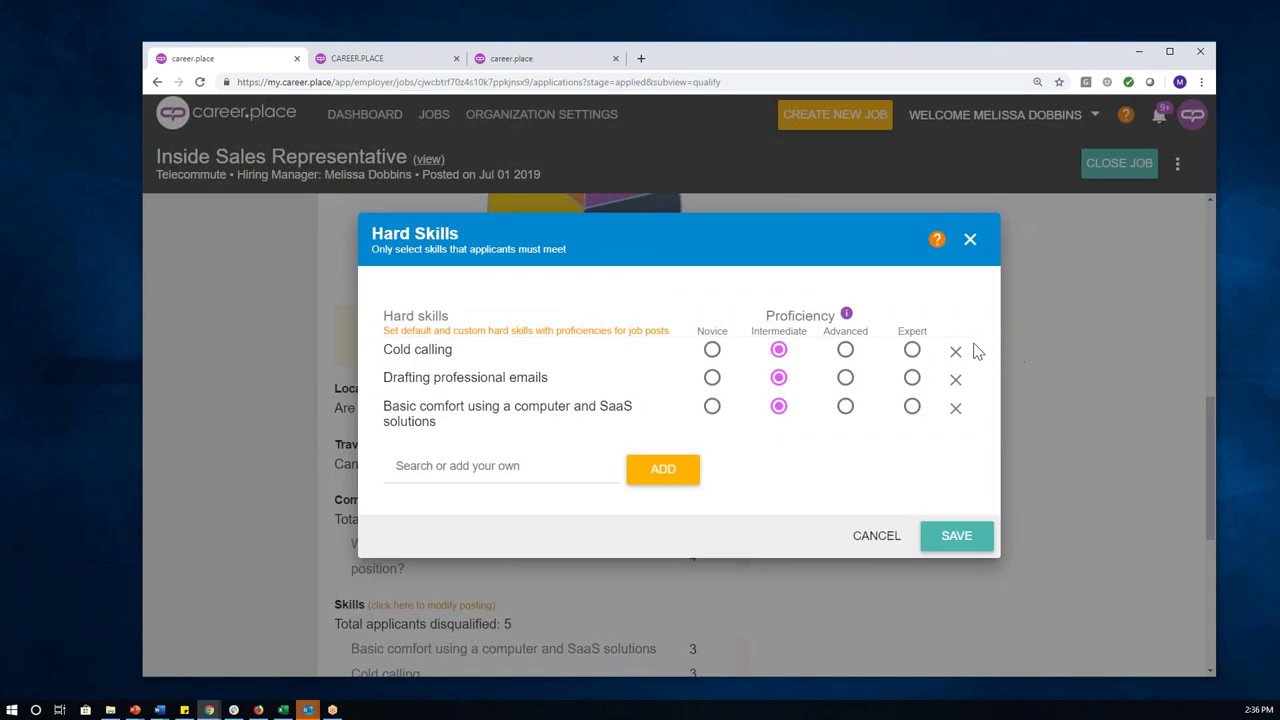
pyautogui.click(978, 249)
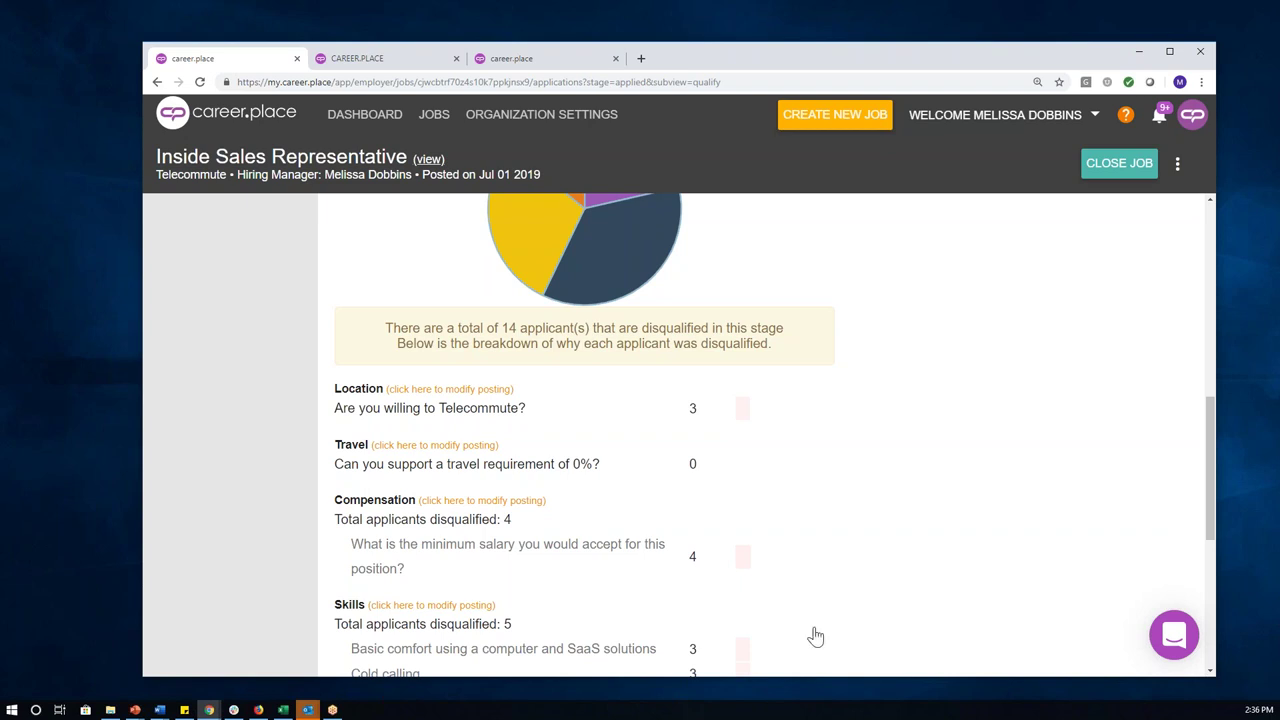
# Open the Inside Sales Representative job for editing and review its profile from the title and benefits through the job summary and culture
pyautogui.moveTo(1211, 460); pyautogui.dragTo(1229, 287)
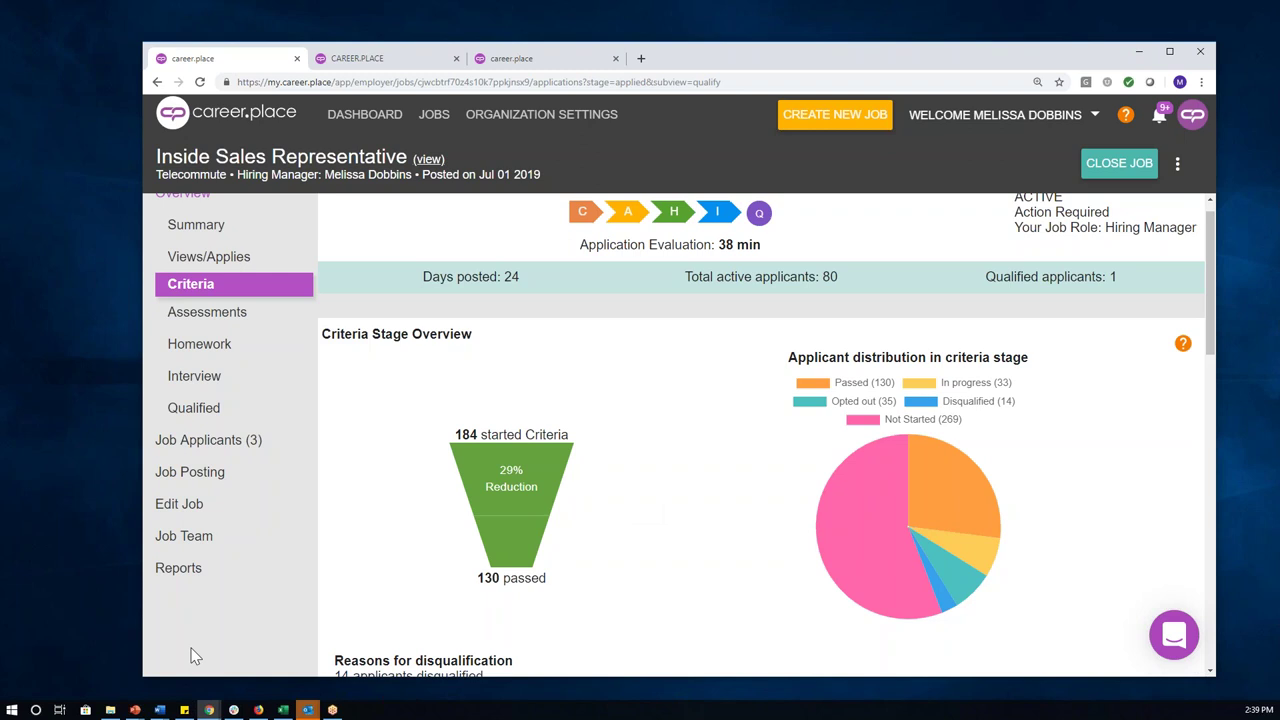
pyautogui.click(178, 505)
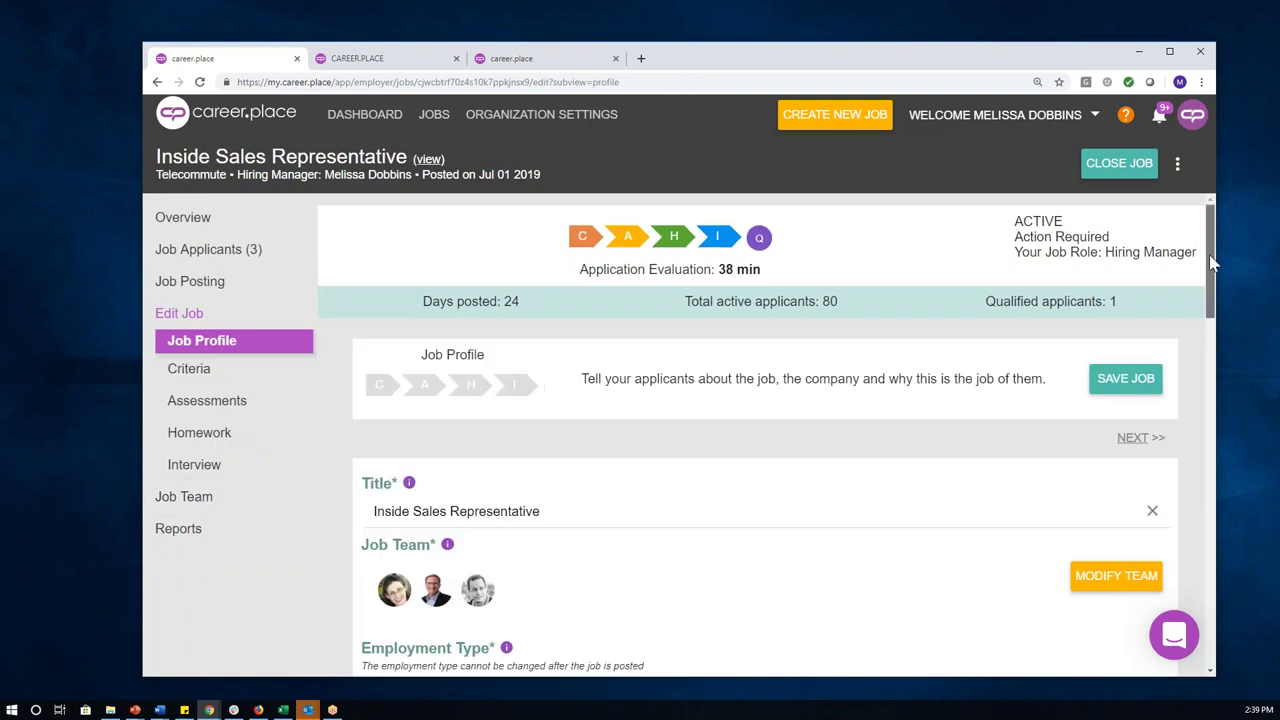
pyautogui.moveTo(1210, 250); pyautogui.dragTo(1236, 322)
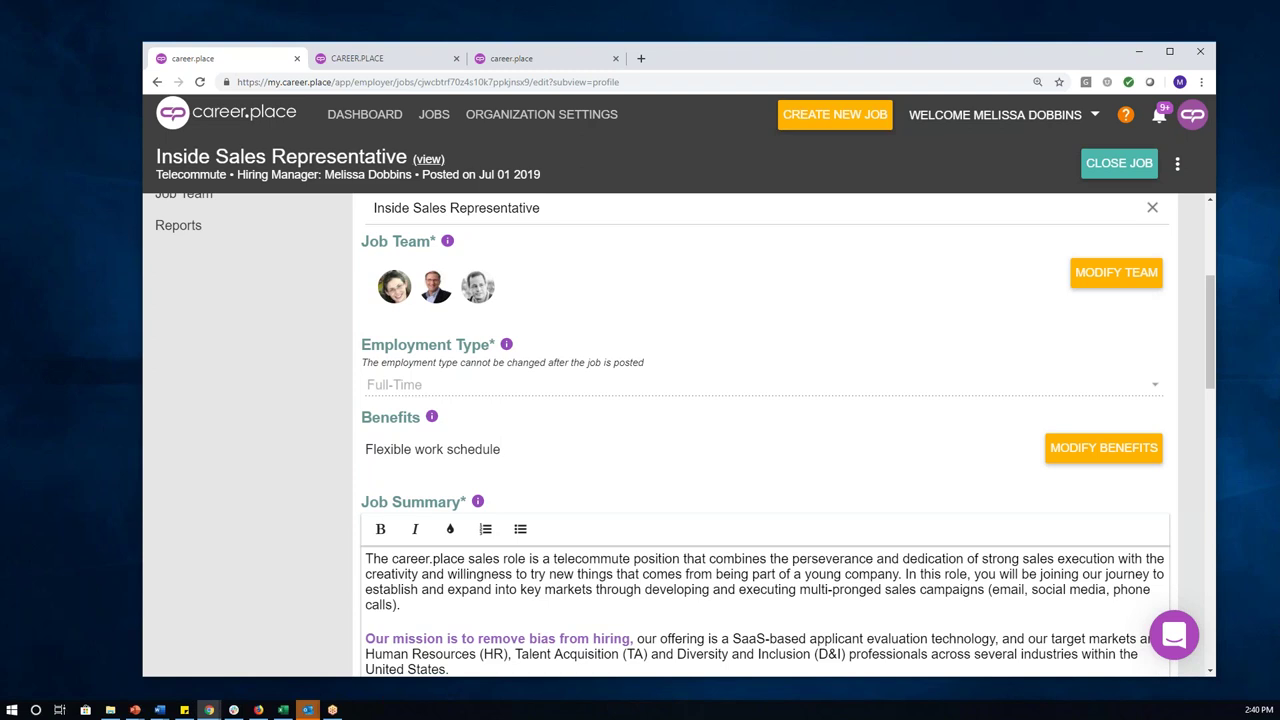
pyautogui.moveTo(1206, 336); pyautogui.dragTo(1218, 379)
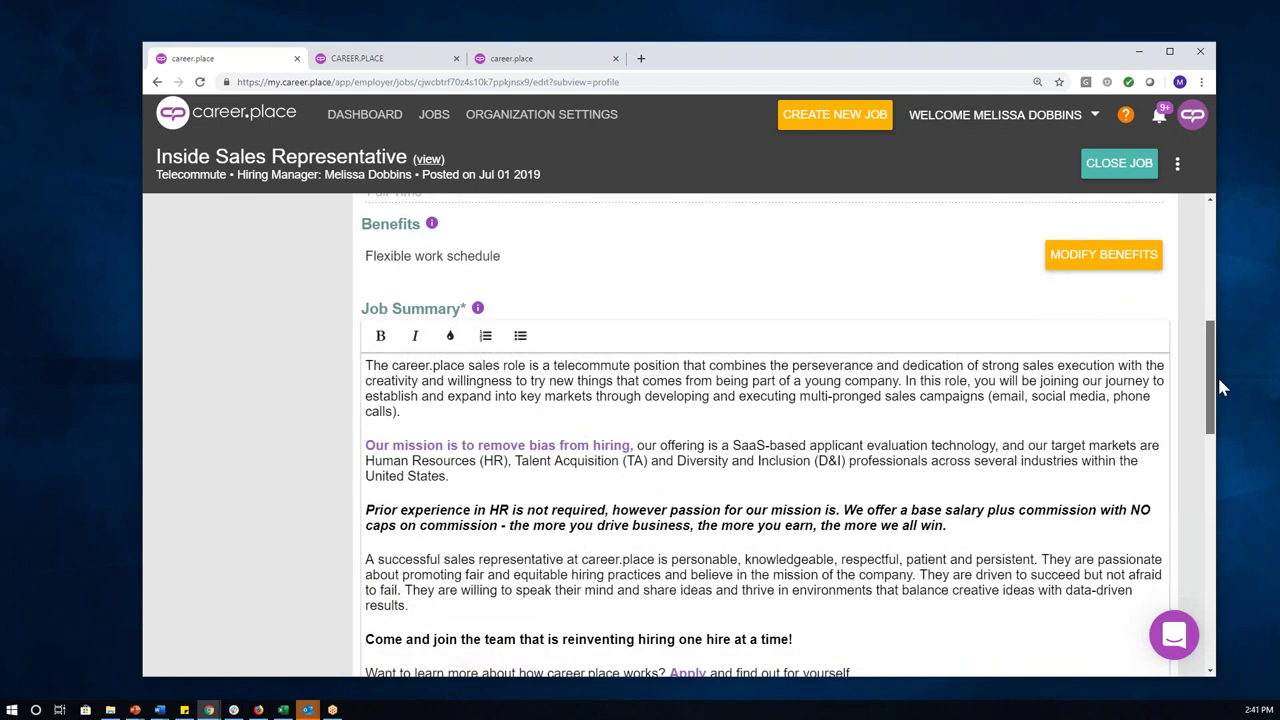
pyautogui.moveTo(1217, 374)
pyautogui.mouseDown()
pyautogui.moveTo(1217, 330)
pyautogui.moveTo(1218, 364)
pyautogui.mouseUp()
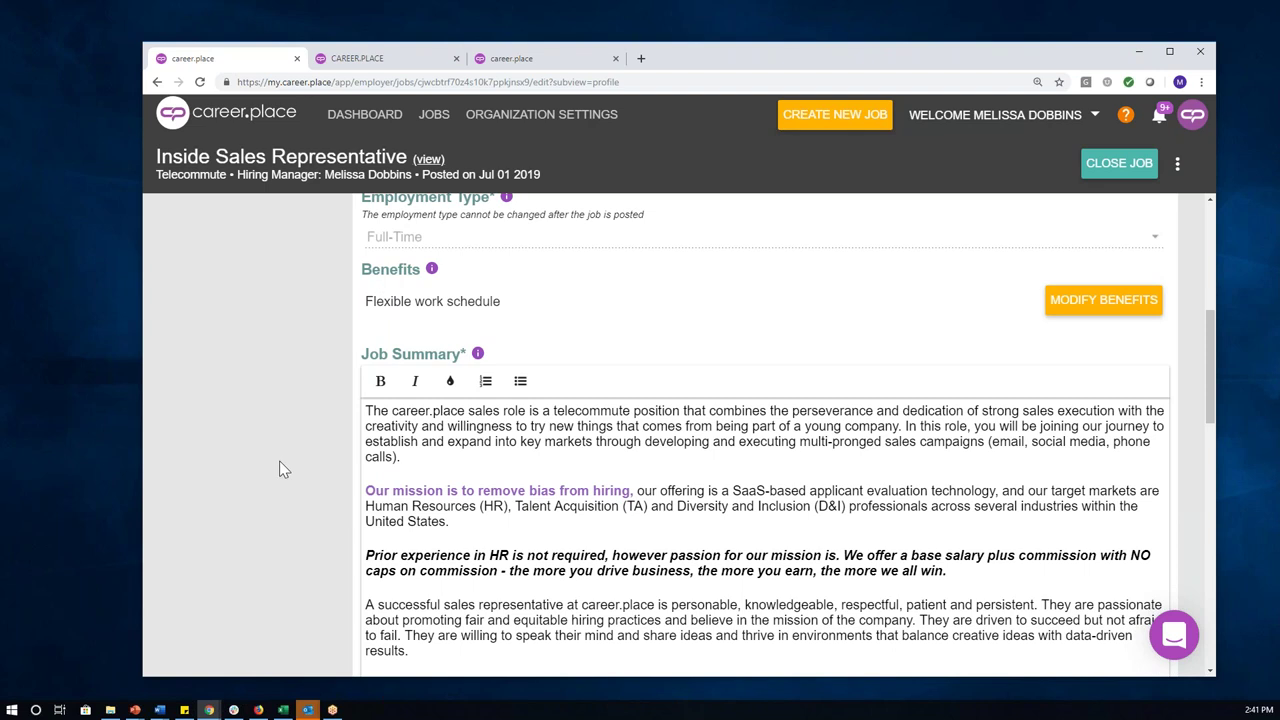
pyautogui.moveTo(1212, 362); pyautogui.dragTo(1222, 390)
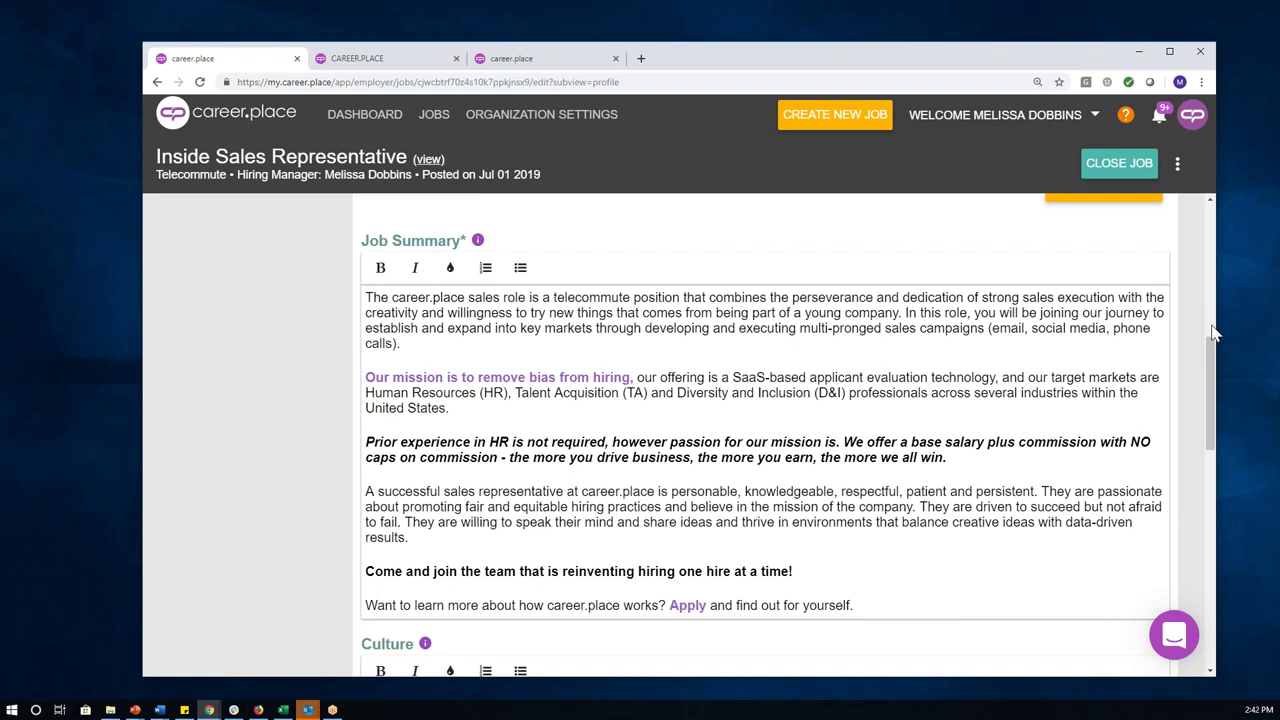
pyautogui.rightClick(1212, 420)
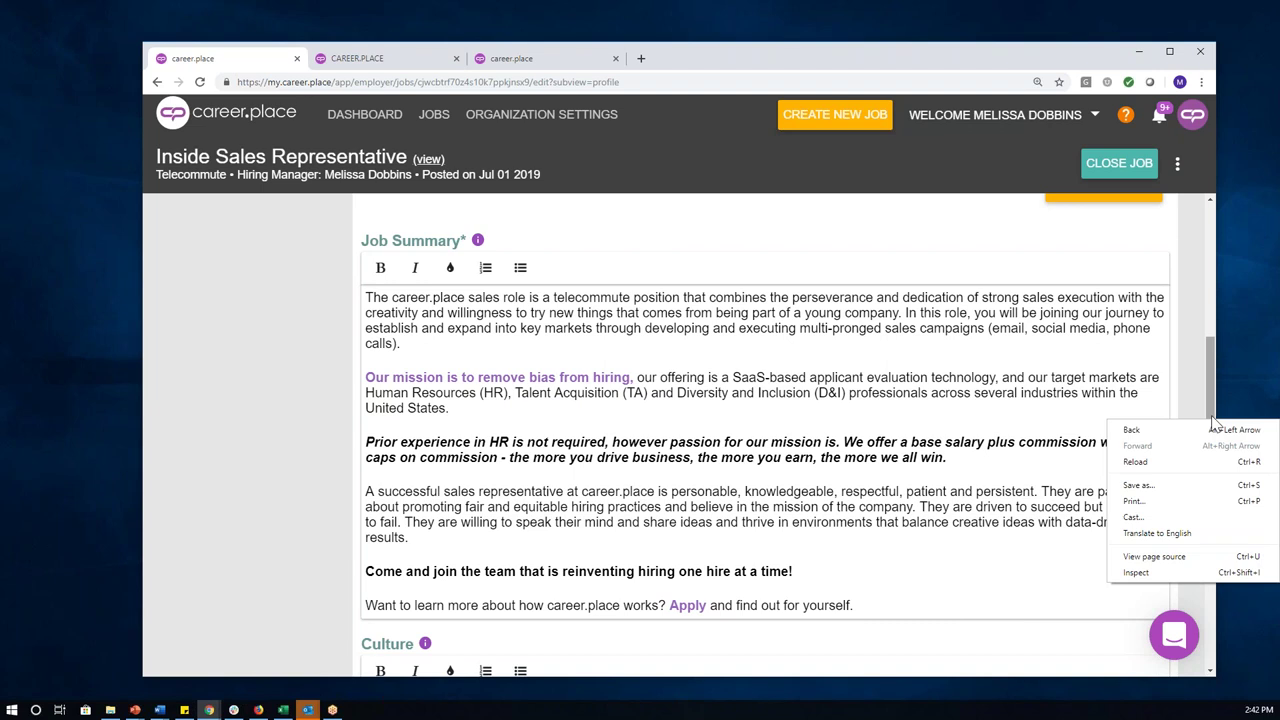
pyautogui.click(1215, 415)
pyautogui.moveTo(1213, 414); pyautogui.dragTo(1220, 476)
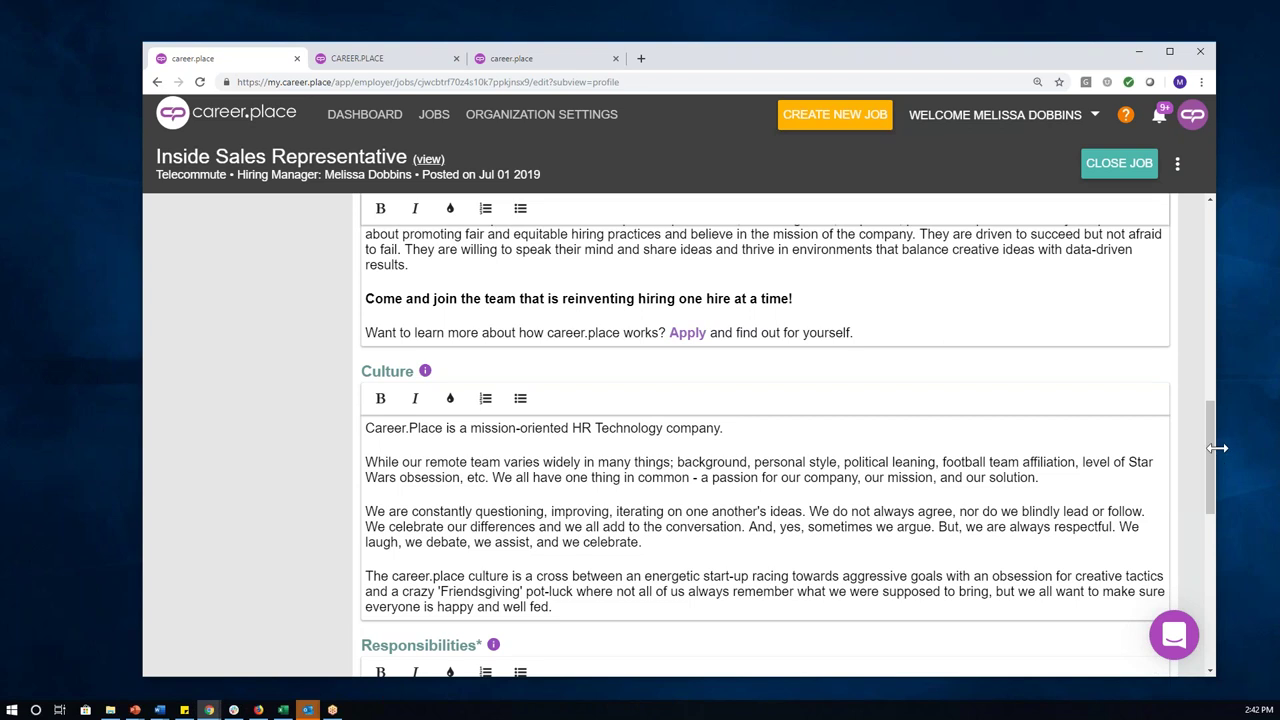
pyautogui.scroll(1, 1210, 421)
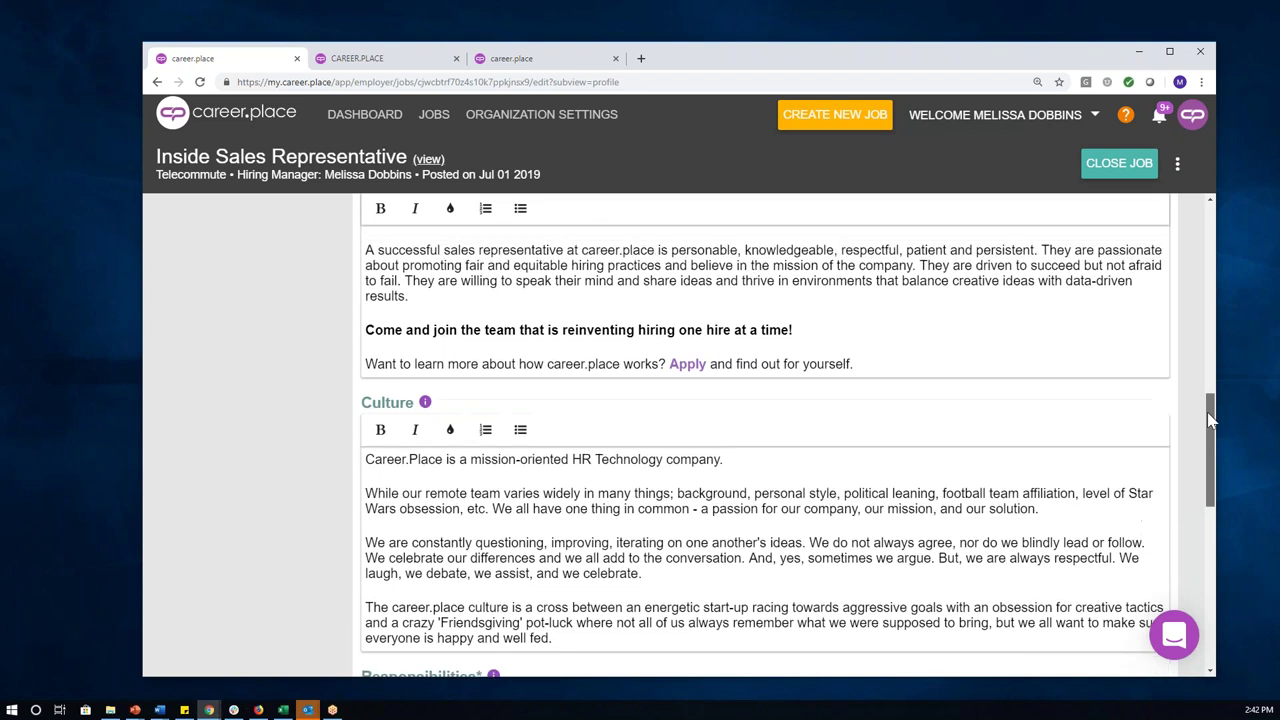
pyautogui.scroll(15, 1210, 421)
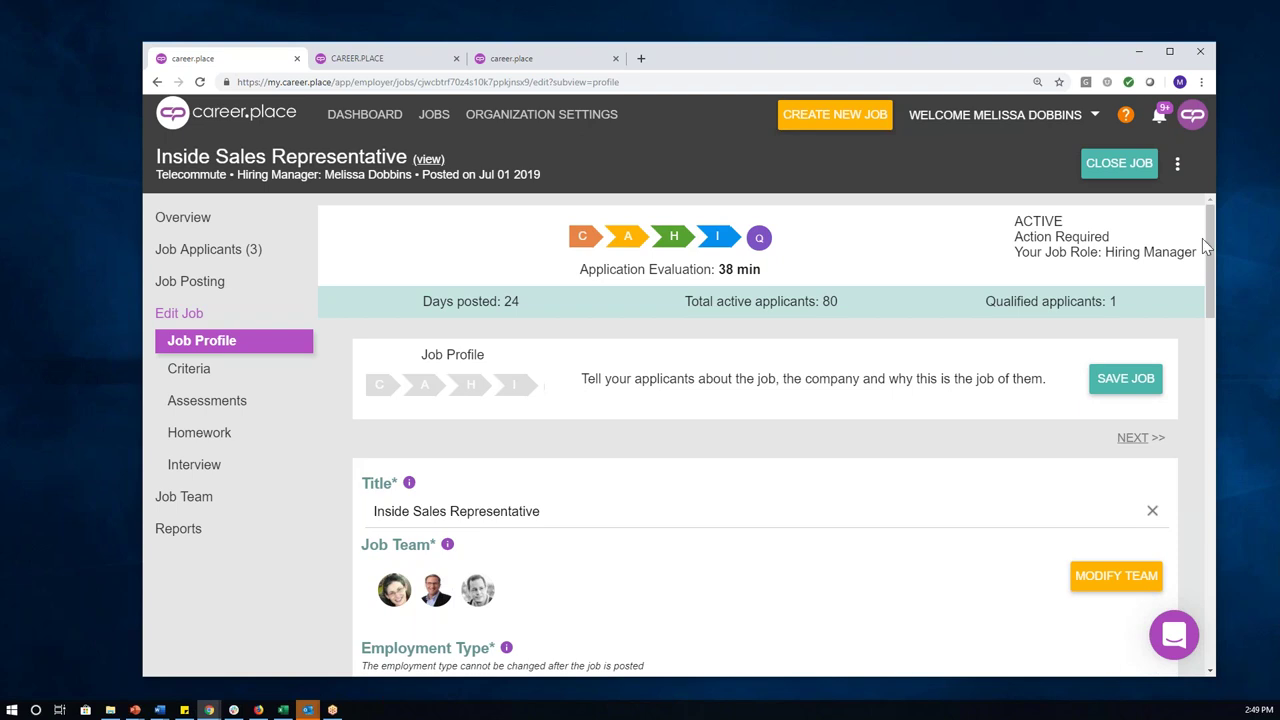
# Look through the whole job profile down to the "Heard About Job" list and Videos sections, and return to its beginning
pyautogui.rightClick(1221, 333)
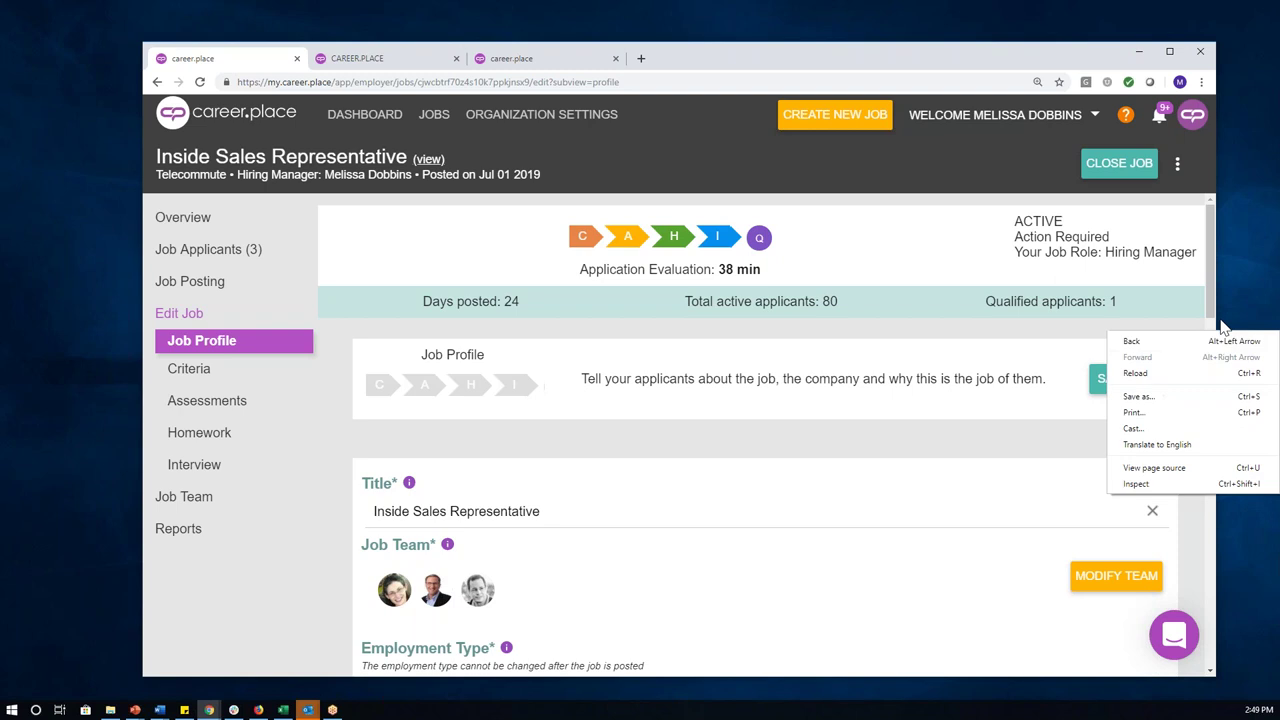
pyautogui.click(1214, 296)
pyautogui.rightClick(1220, 362)
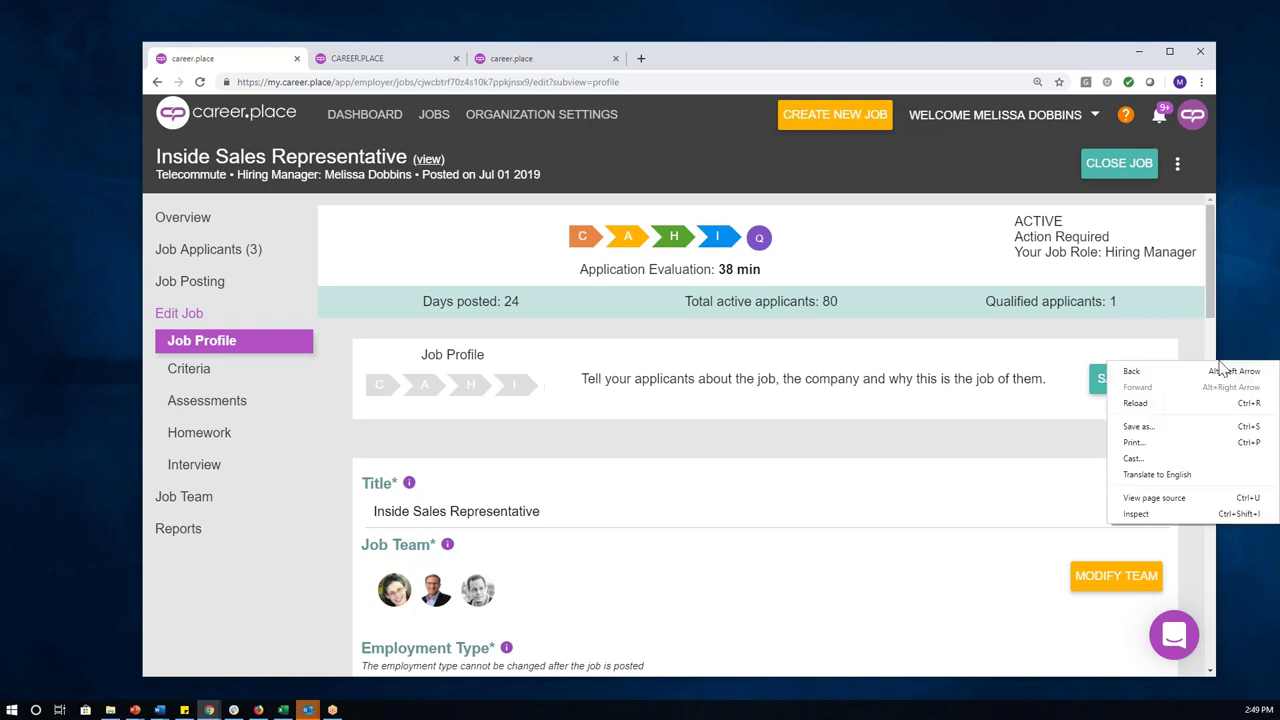
pyautogui.click(1215, 333)
pyautogui.scroll(-12, 1214, 333)
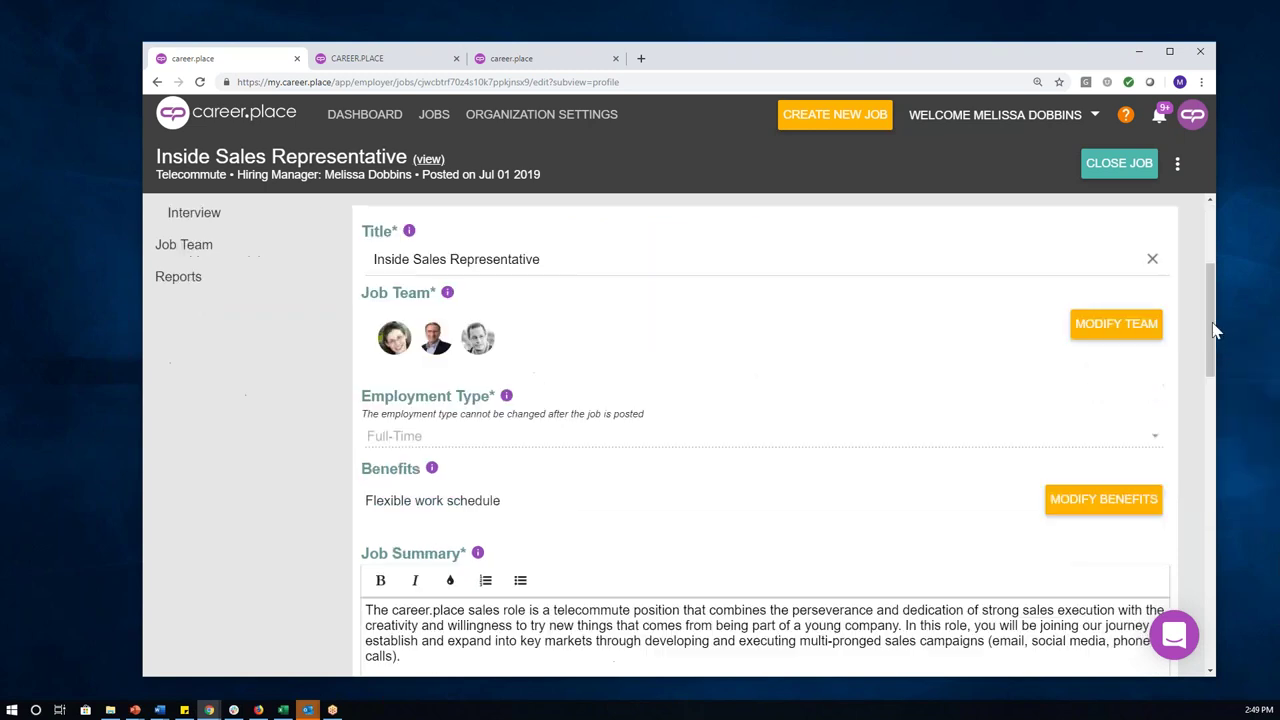
pyautogui.scroll(3, 1218, 420)
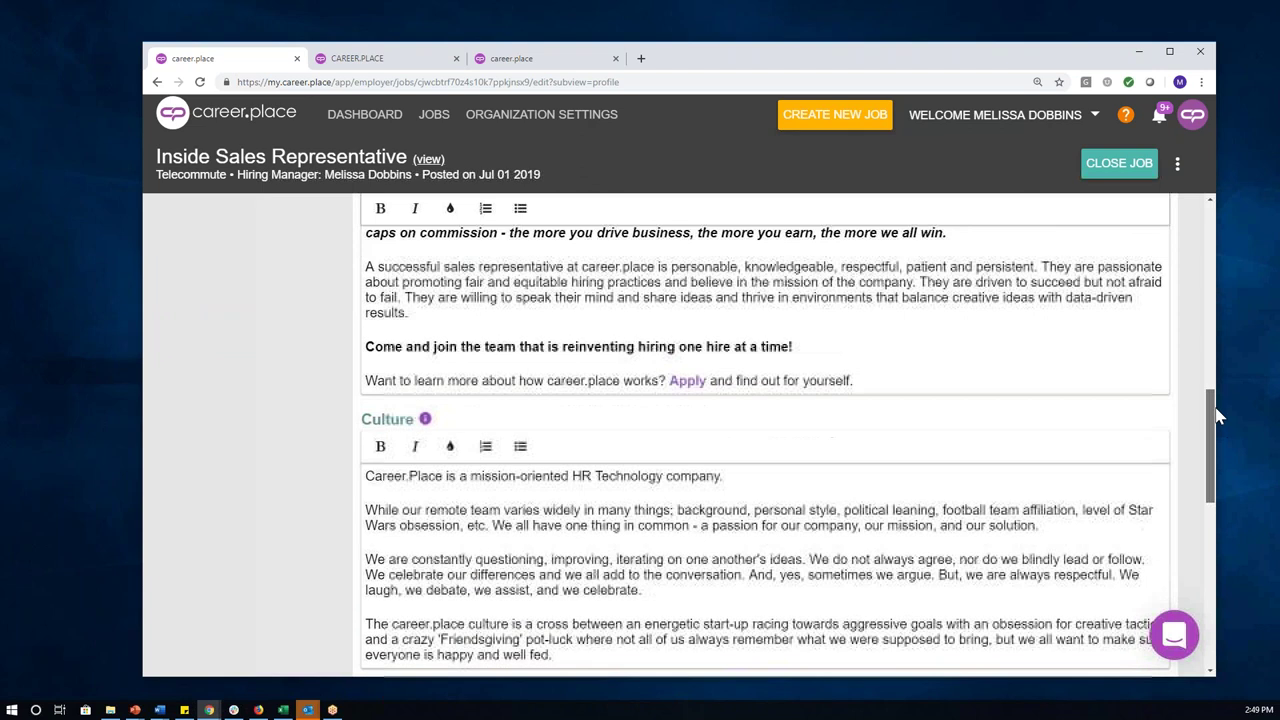
pyautogui.moveTo(1212, 395); pyautogui.dragTo(1242, 556)
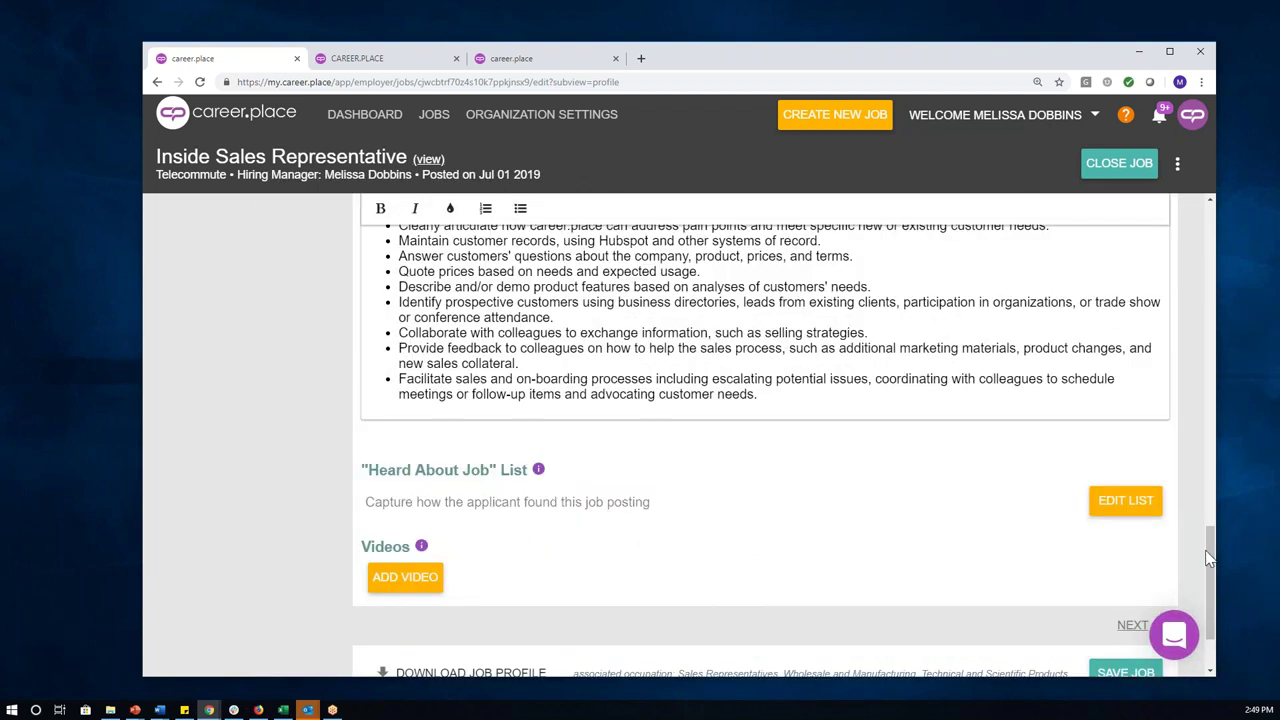
pyautogui.moveTo(1208, 560); pyautogui.dragTo(1178, 227)
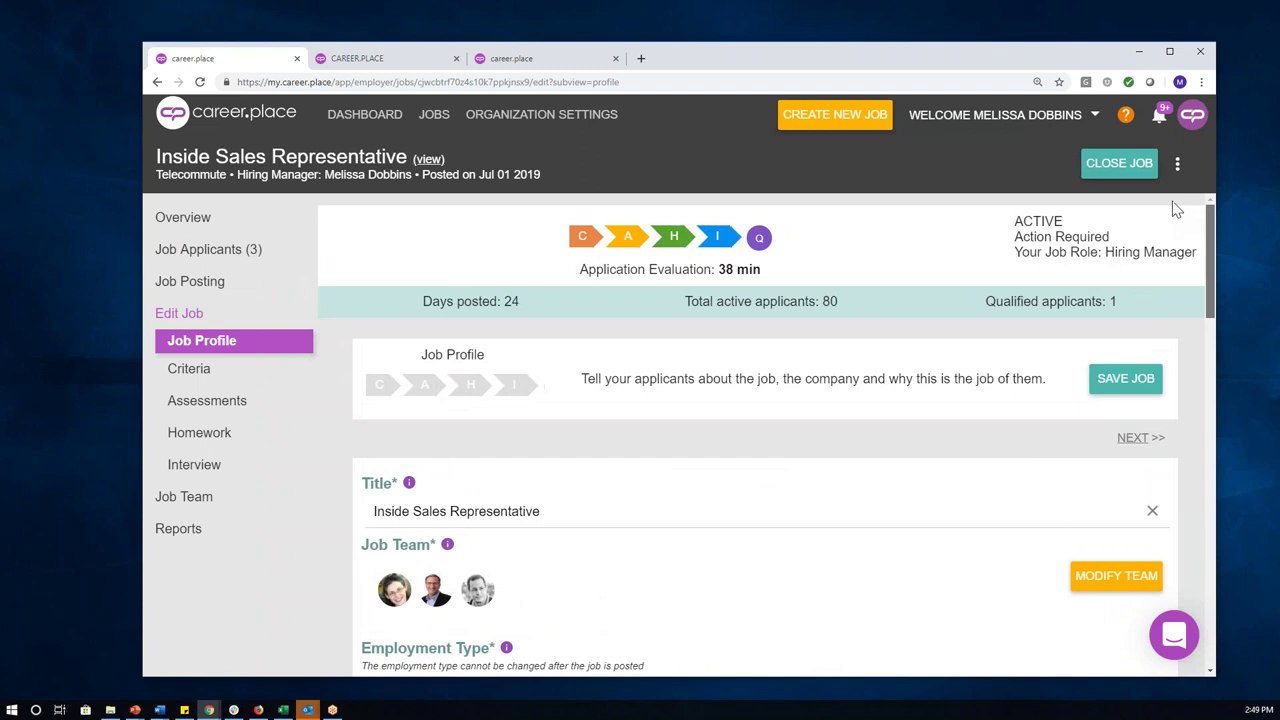
# Open the job's editable Criteria, view the Requirements with their list of suggested entries, and close them without changes
pyautogui.click(194, 380)
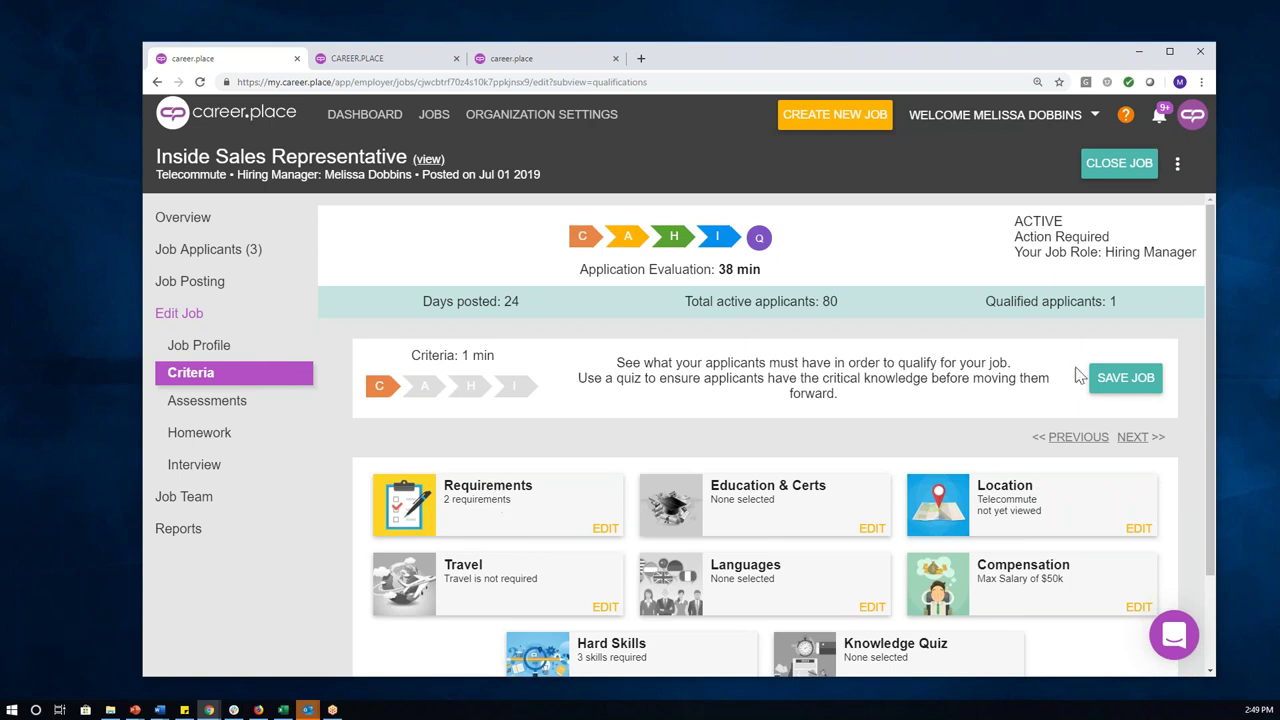
pyautogui.moveTo(1210, 318); pyautogui.dragTo(1213, 401)
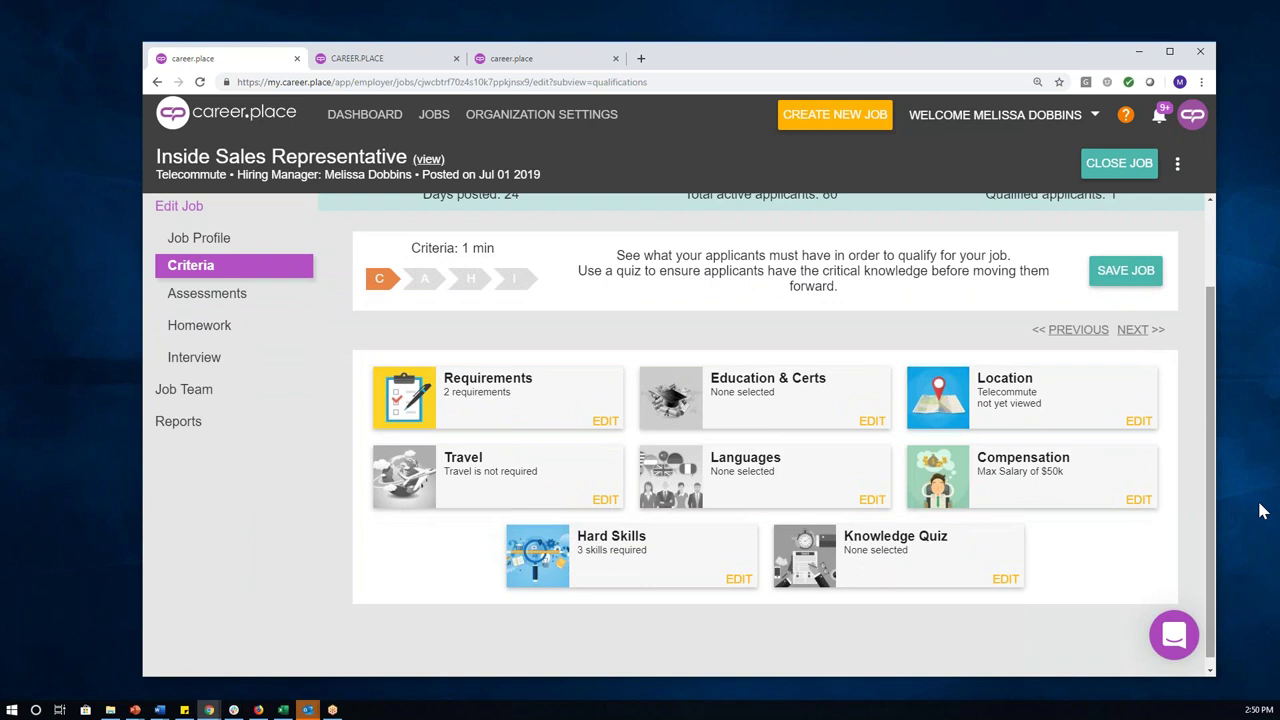
pyautogui.click(513, 417)
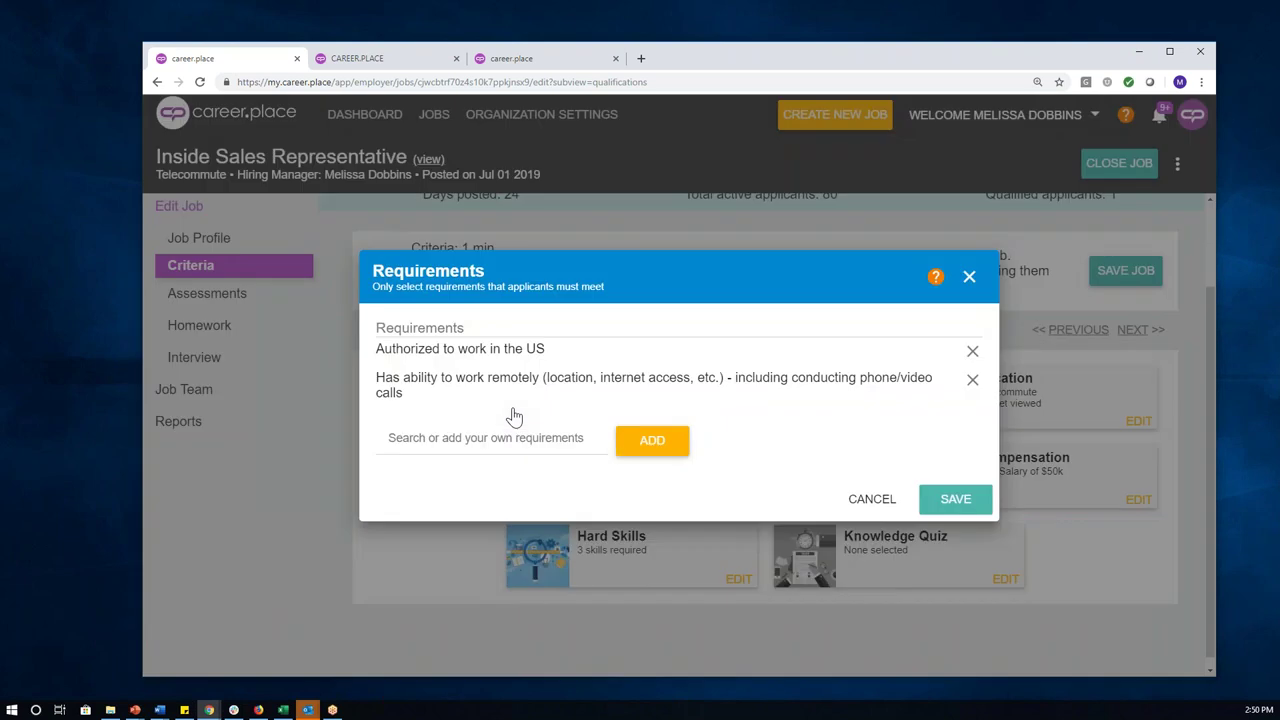
pyautogui.rightClick(466, 431)
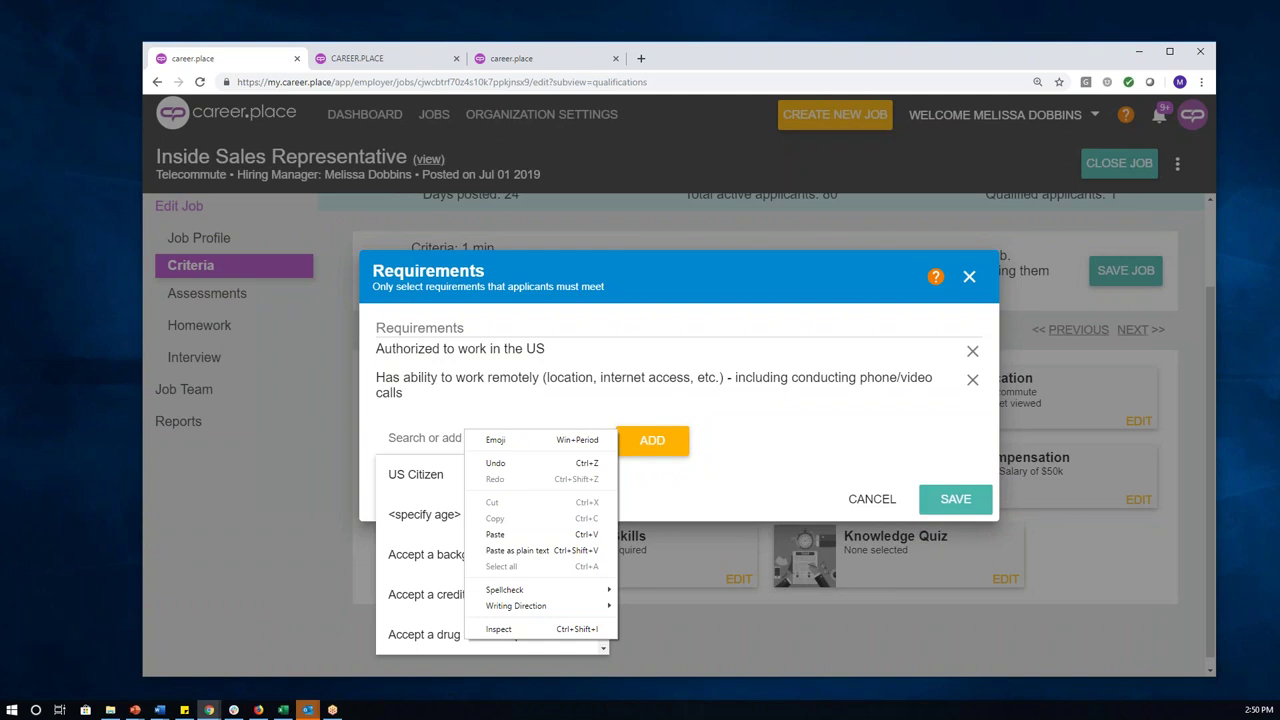
pyautogui.press('Escape')
pyautogui.moveTo(603, 520)
pyautogui.mouseDown()
pyautogui.moveTo(607, 628)
pyautogui.moveTo(603, 512)
pyautogui.mouseUp()
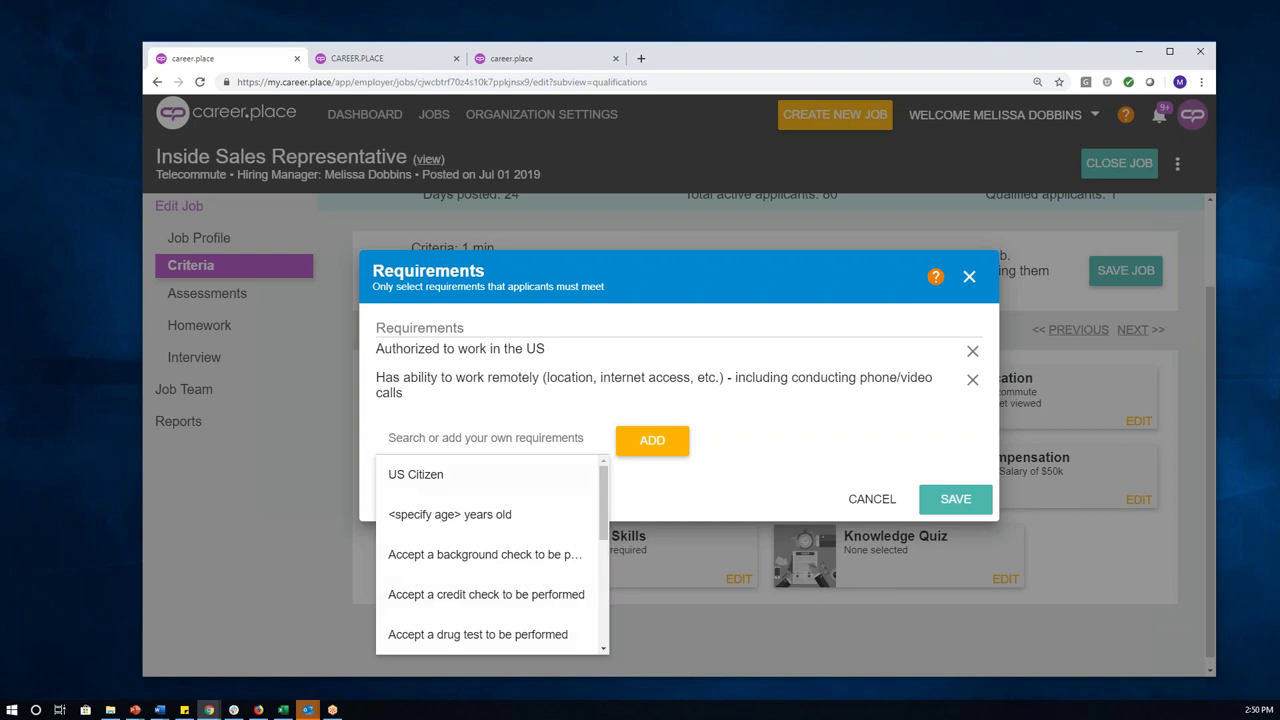
pyautogui.click(969, 277)
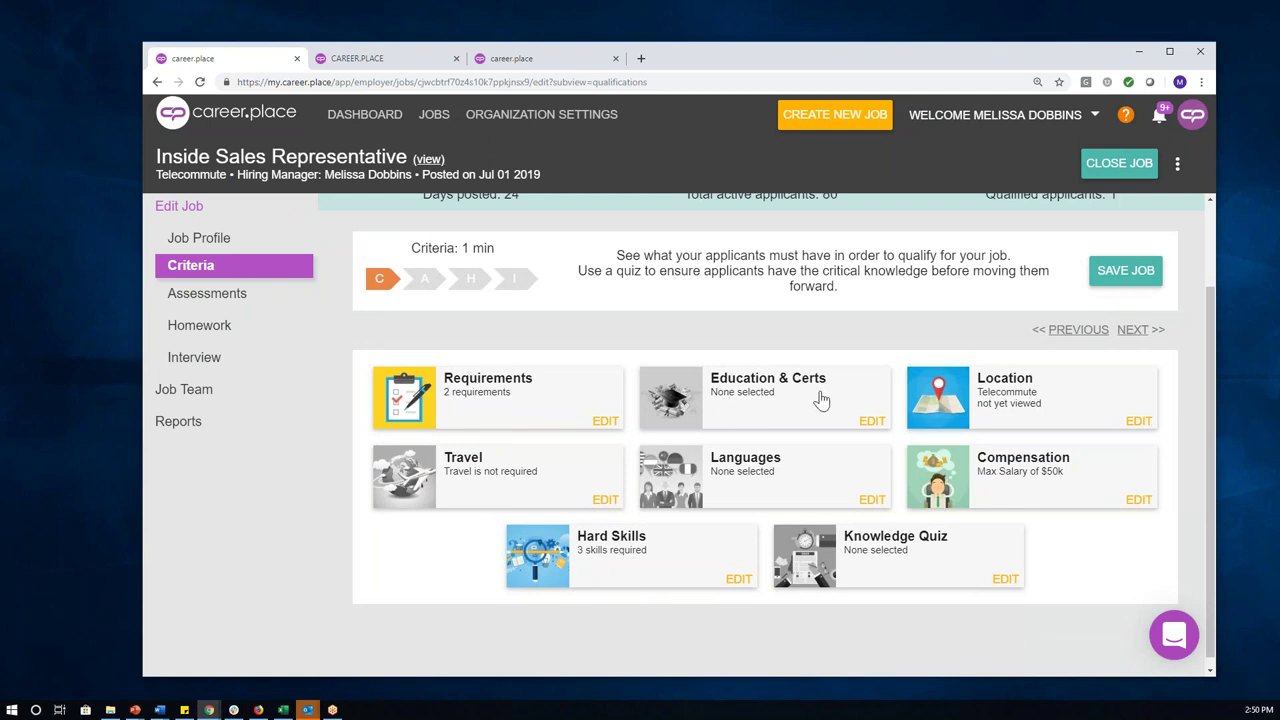
# Open the Education & Certs criteria, view the suggested certifications and close the dialog without adding any
pyautogui.click(778, 411)
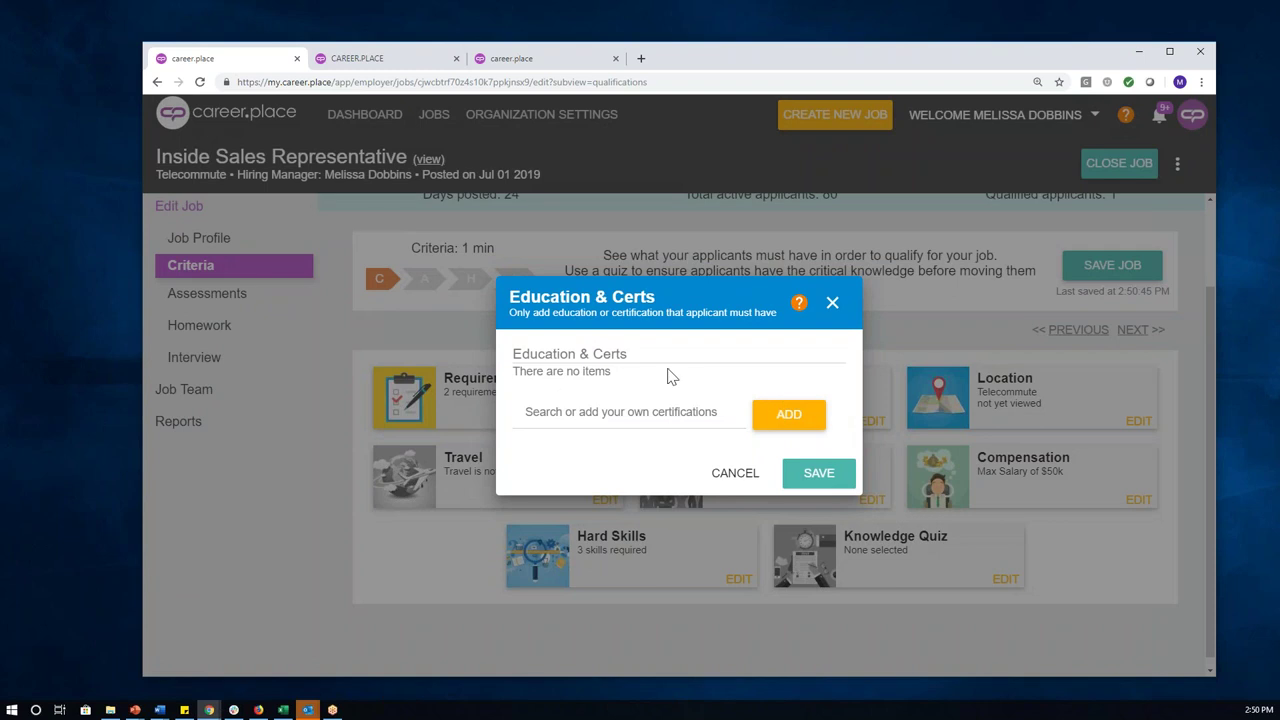
pyautogui.click(579, 412)
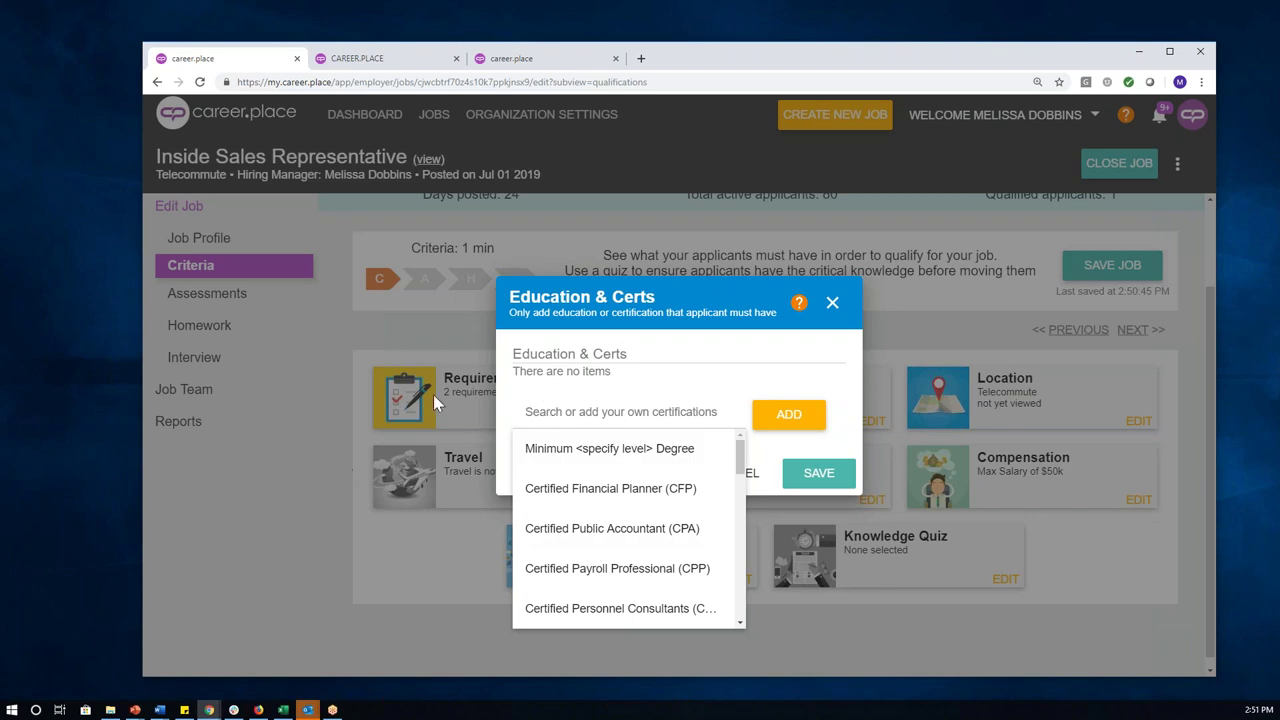
pyautogui.click(834, 304)
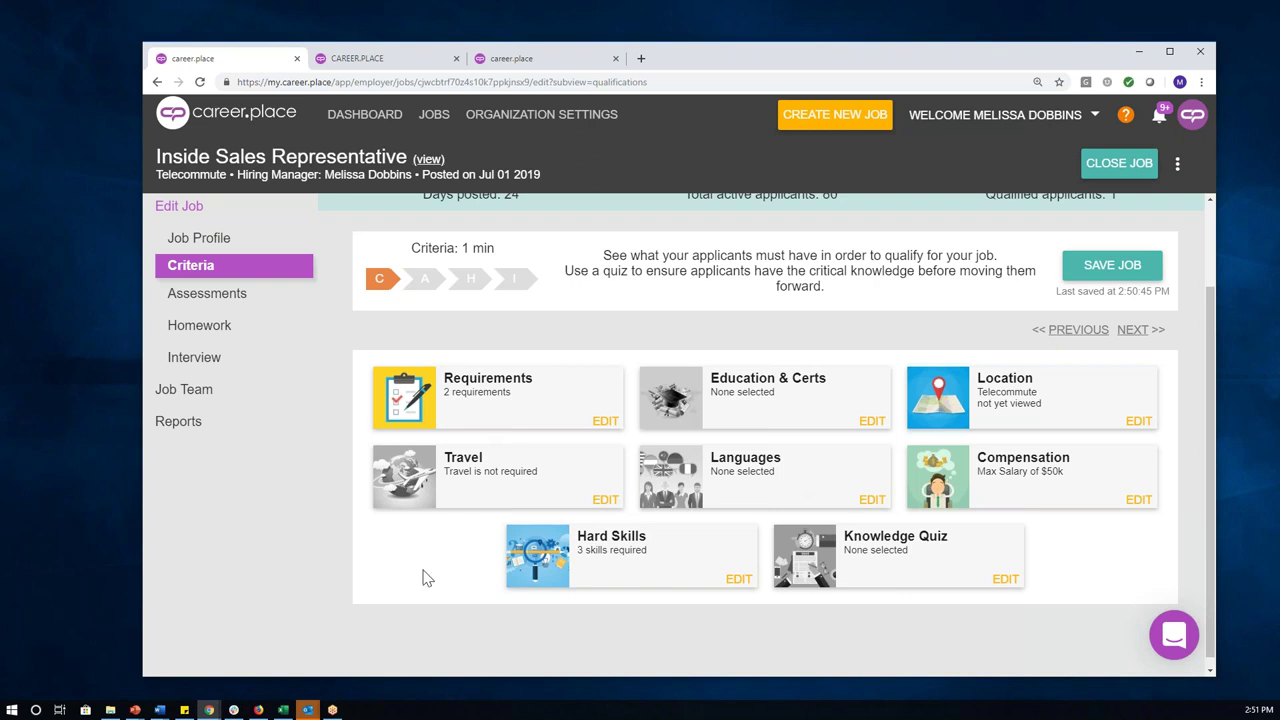
# View the Hard Skills criteria with their proficiency levels and close the dialog without changes
pyautogui.click(569, 560)
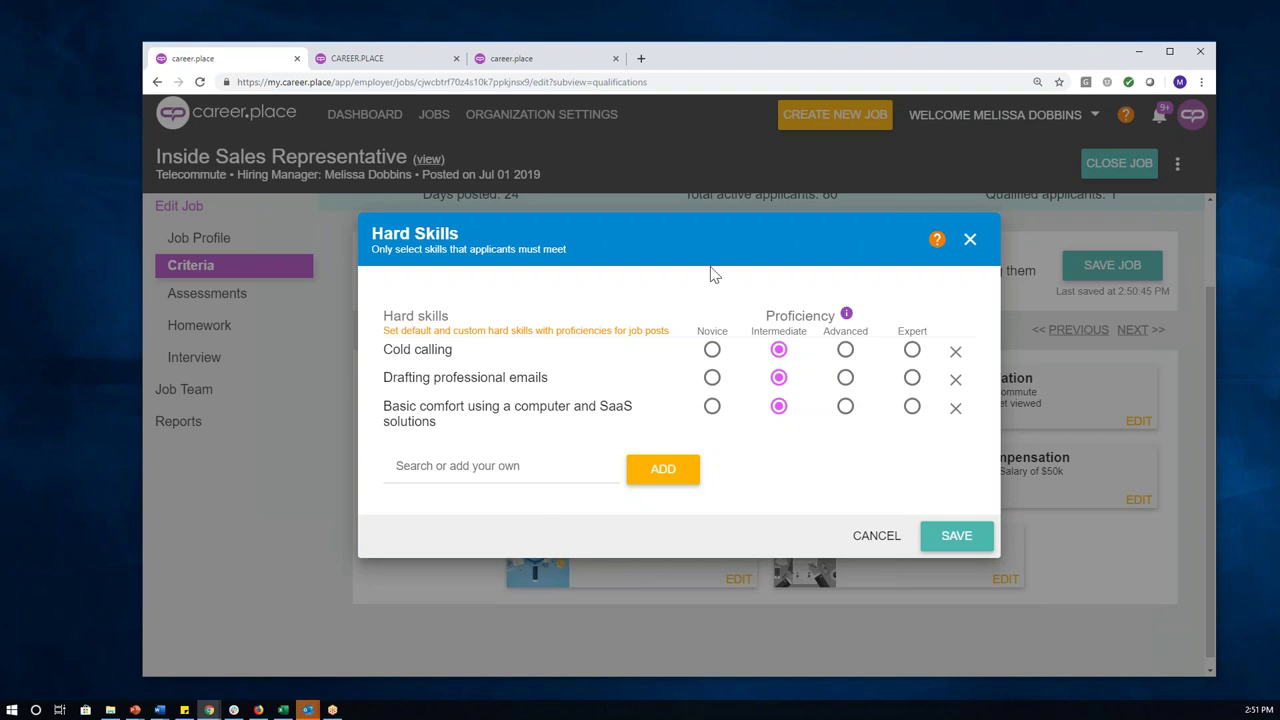
pyautogui.click(970, 240)
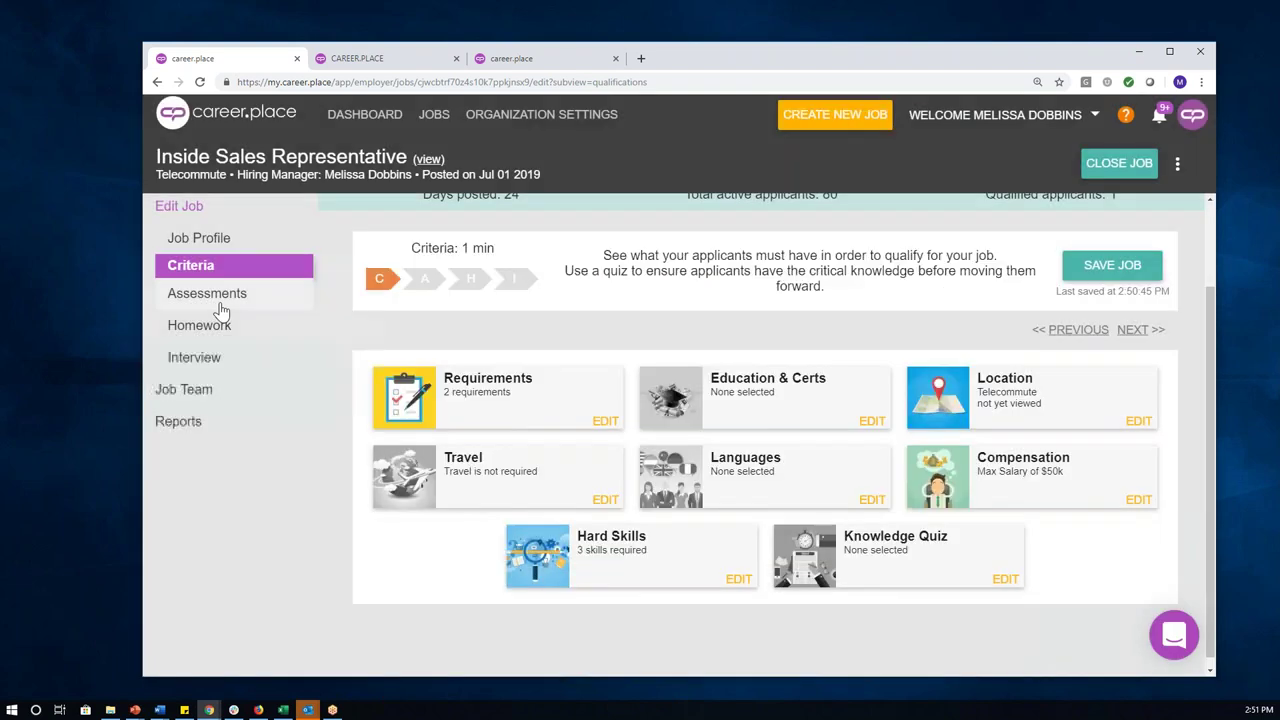
# Open the job's Assessments settings and review the selectable traits, their relative importance and the description of the Integrity trait
pyautogui.click(215, 295)
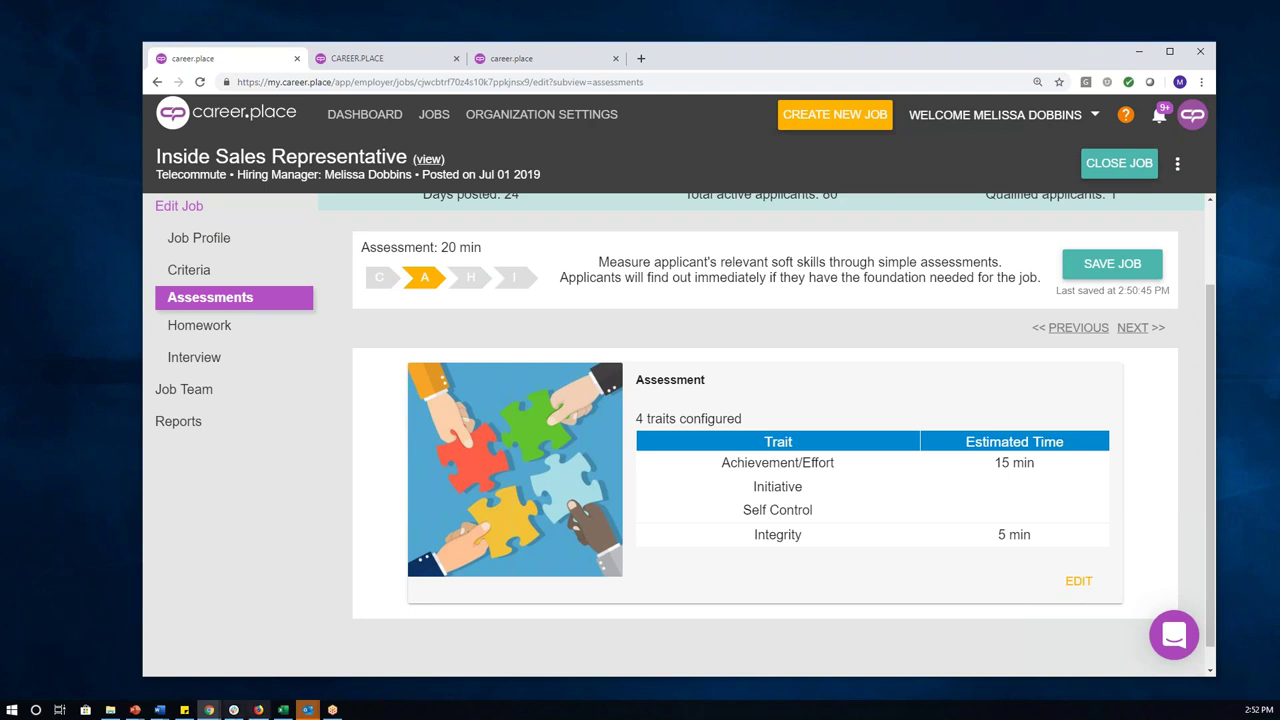
pyautogui.click(520, 510)
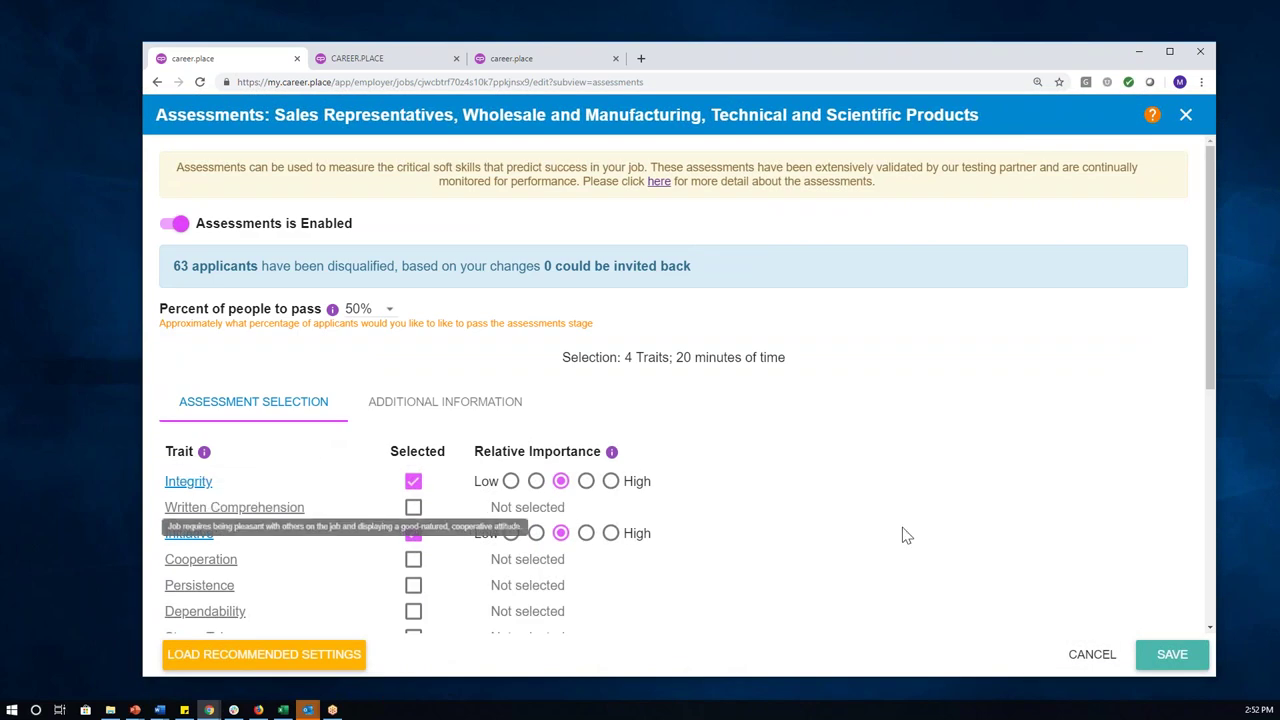
pyautogui.scroll(-1, 1210, 372)
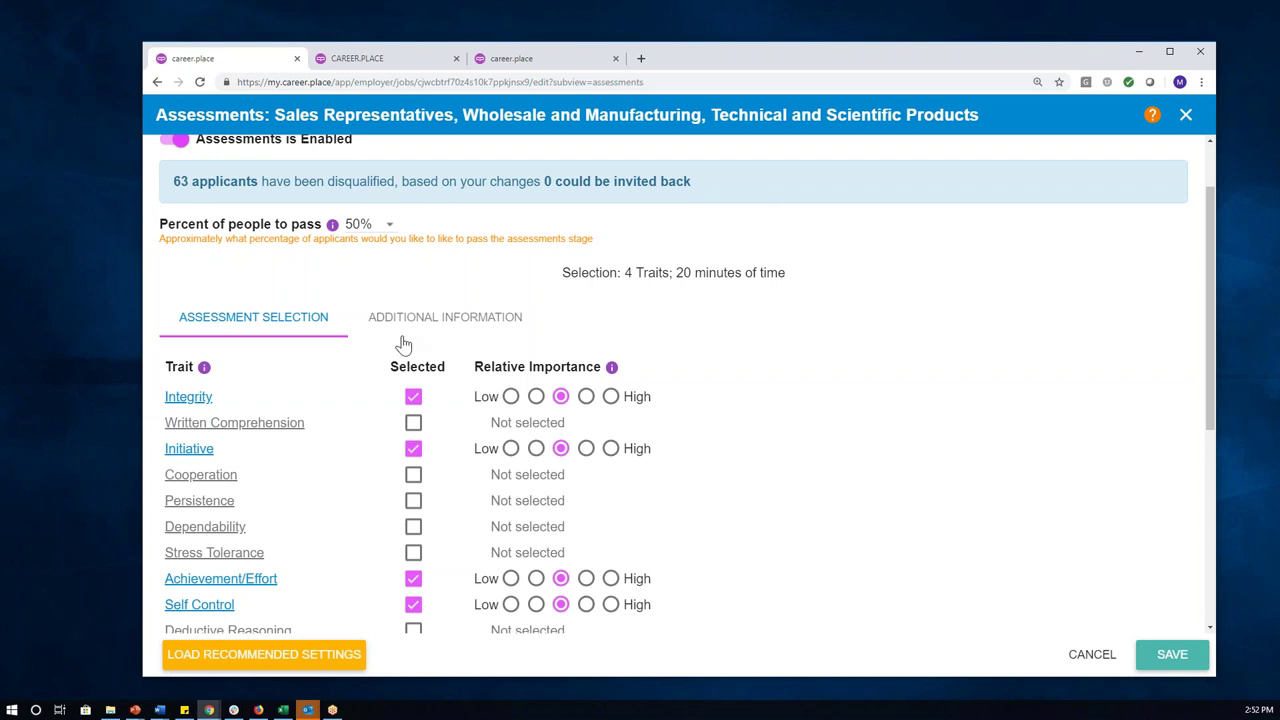
pyautogui.moveTo(185, 397)
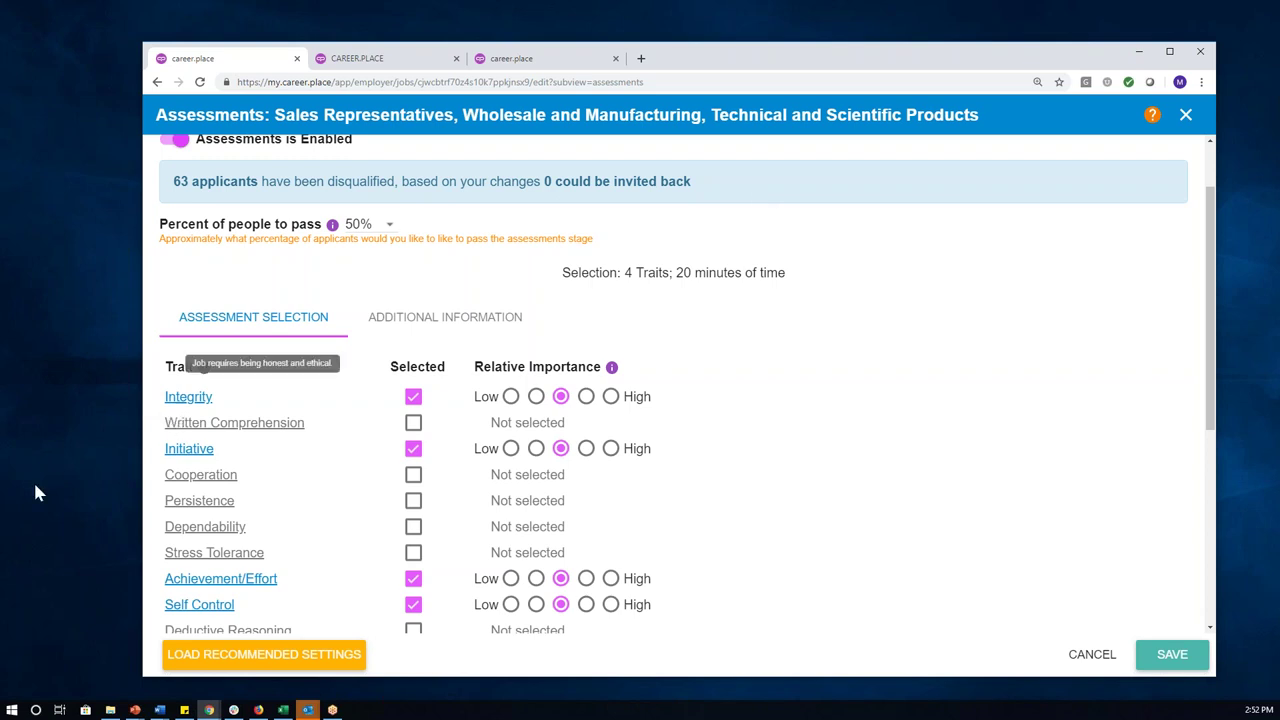
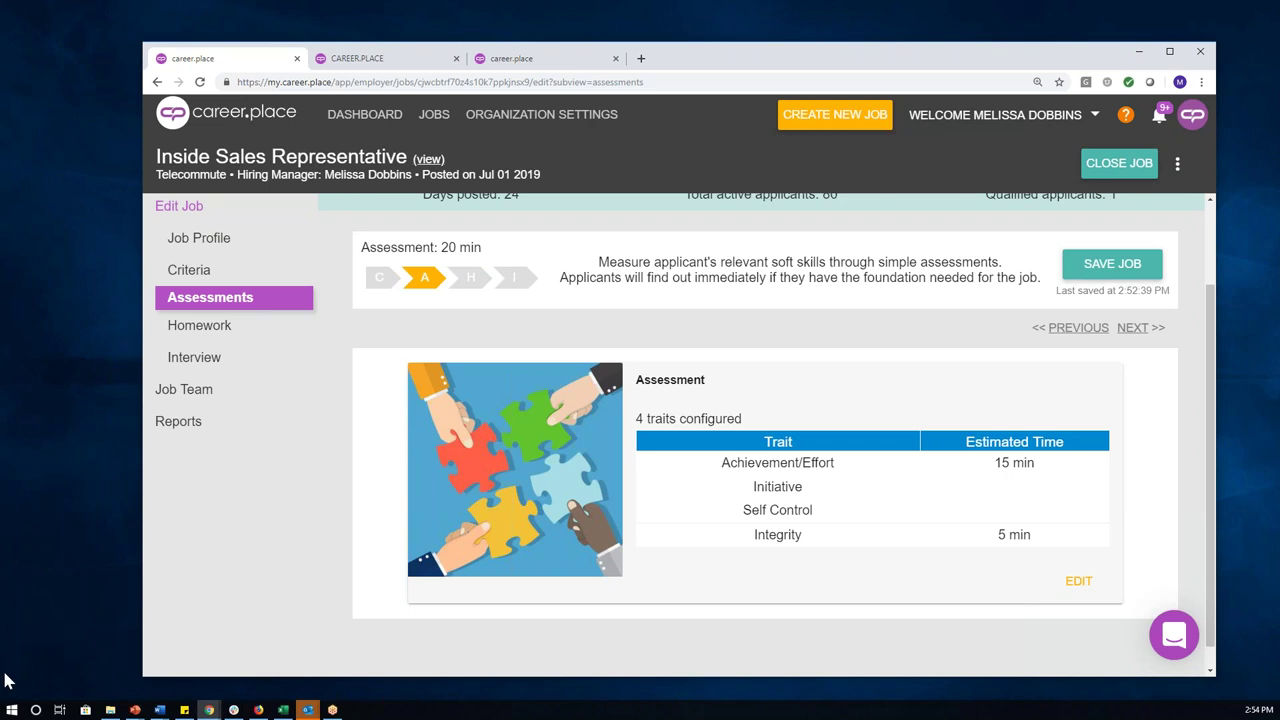
pyautogui.click(11, 709)
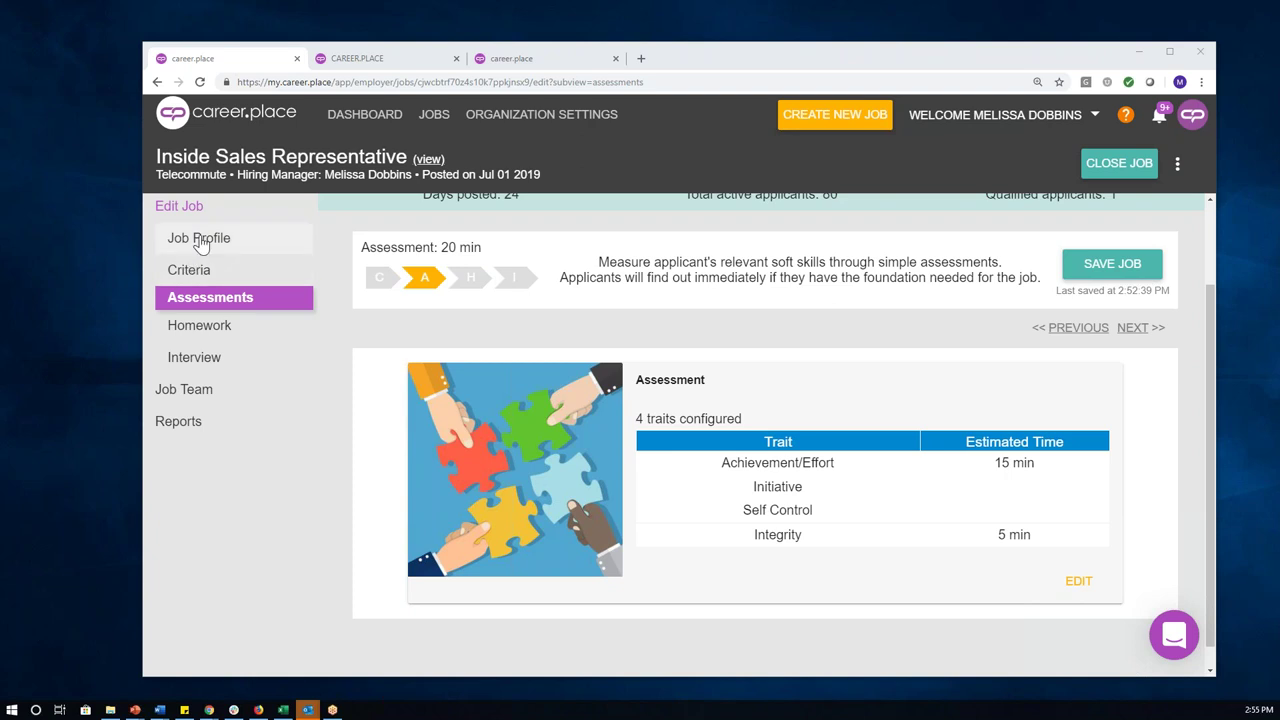
# Open the job's Homework section, view Question #1 in its editor, and close the editor without changes
pyautogui.click(197, 332)
pyautogui.rightClick(620, 510)
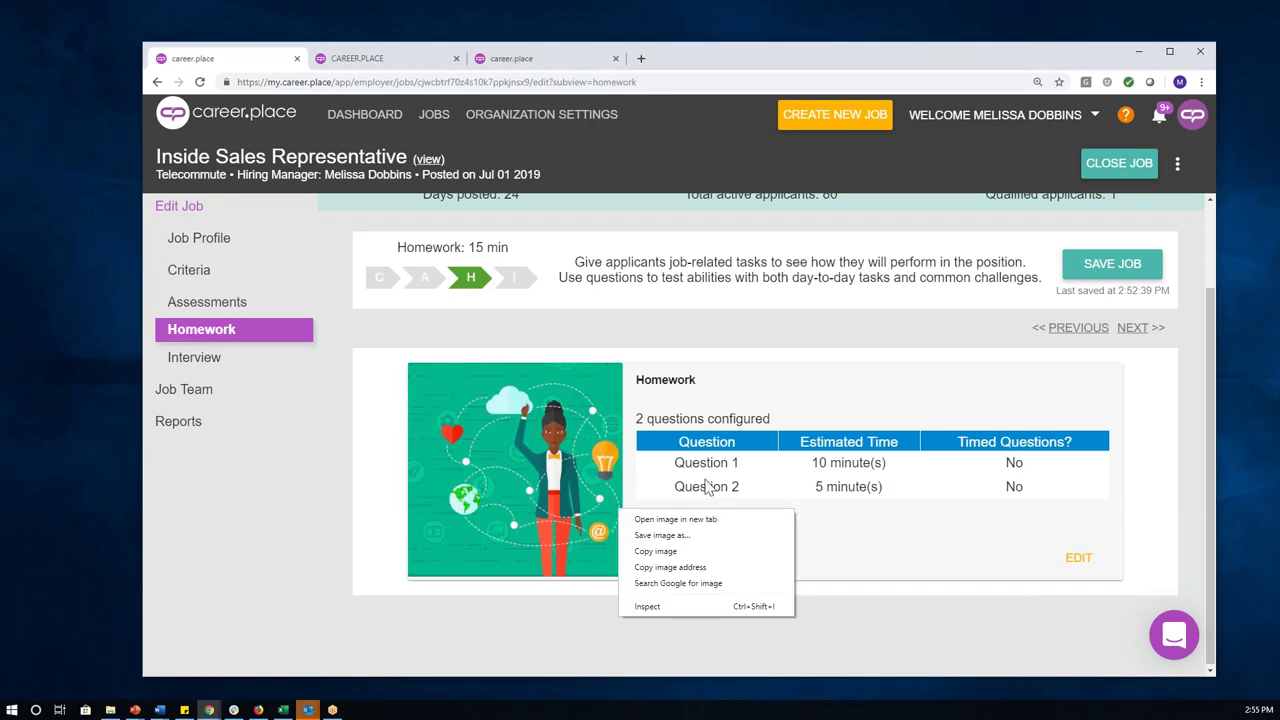
pyautogui.press('Escape')
pyautogui.click(720, 400)
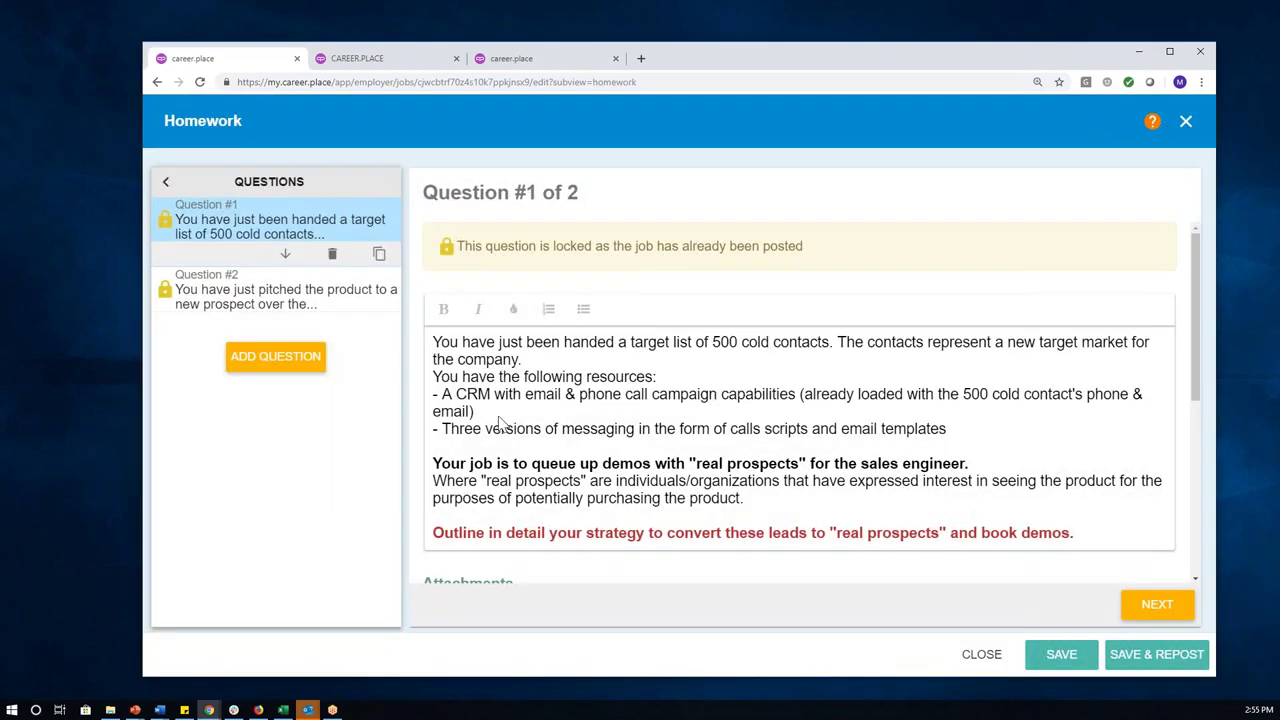
pyautogui.rightClick(1186, 133)
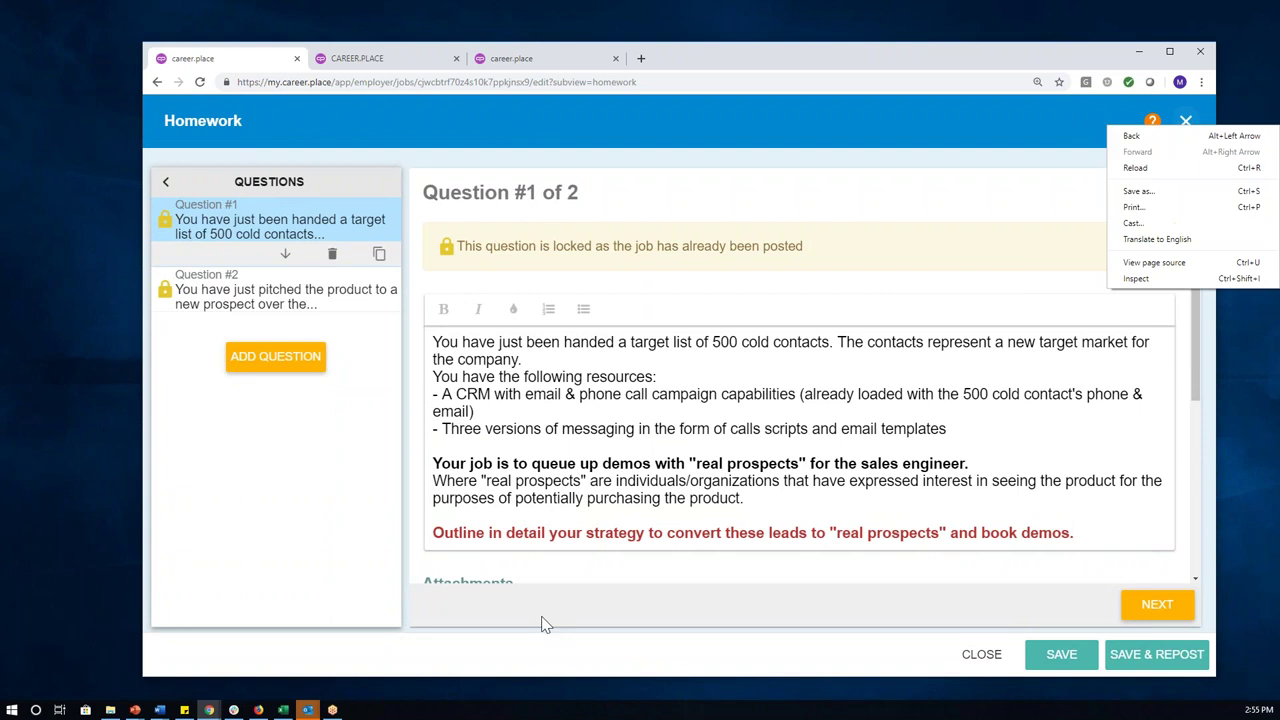
pyautogui.press('Escape')
pyautogui.click(1185, 121)
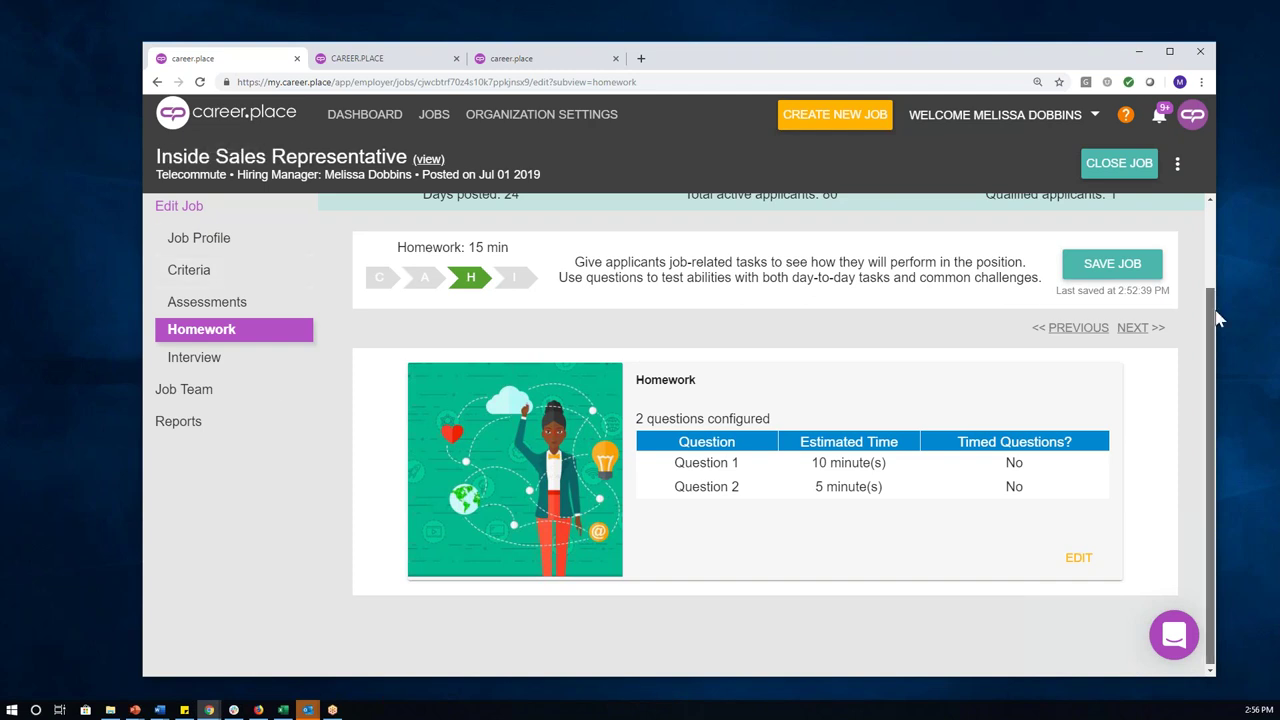
# Go to the jobs list, show the closed jobs, and open the closed Inside Sales Representative job
pyautogui.scroll(2, 1200, 220)
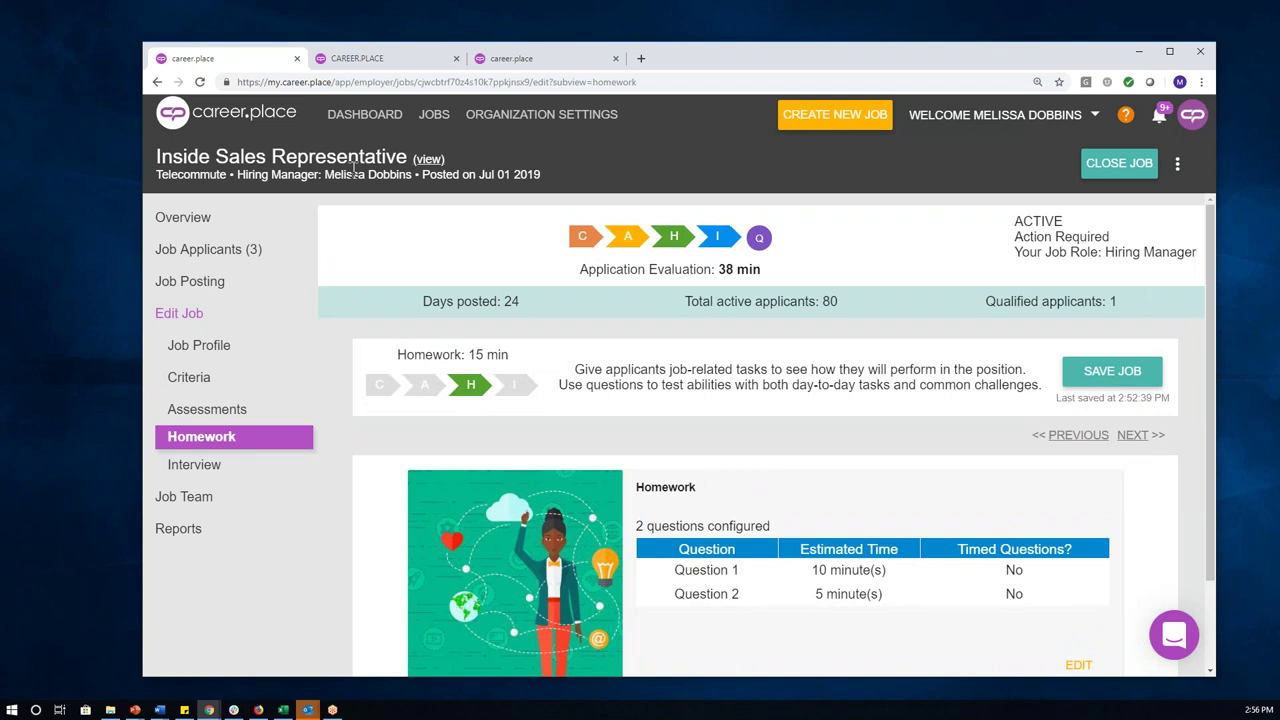
pyautogui.click(433, 116)
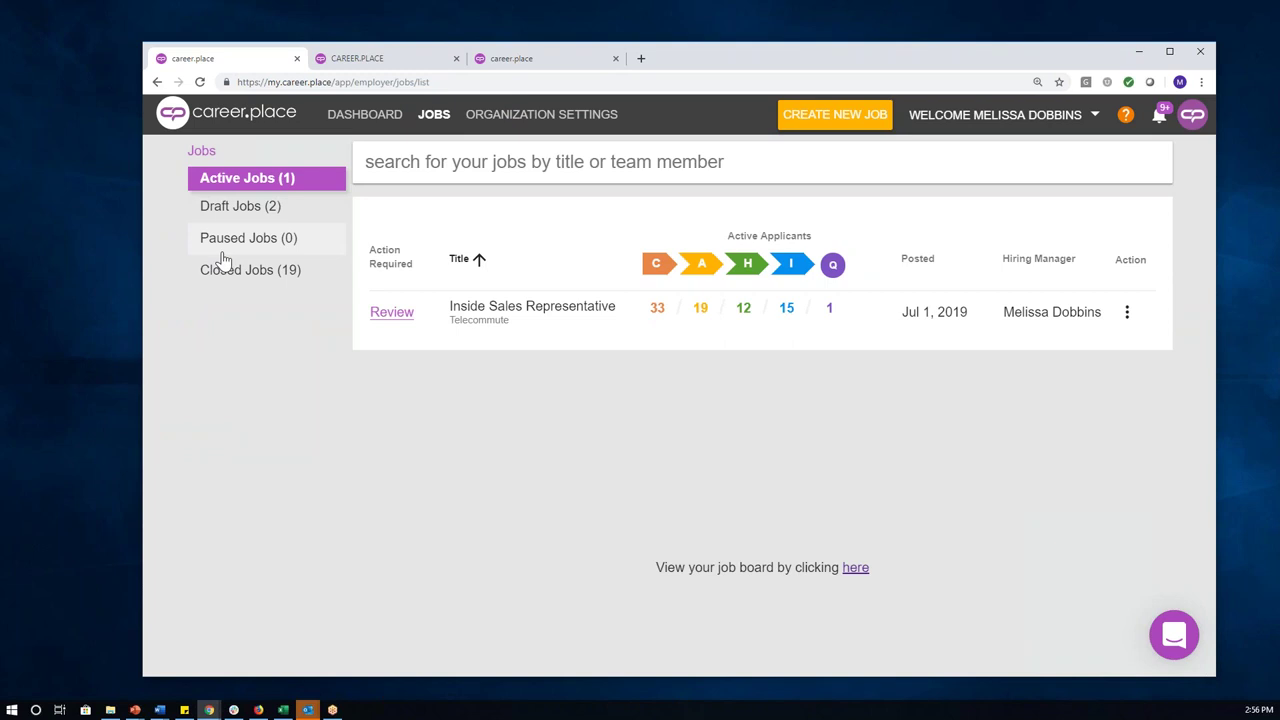
pyautogui.click(221, 250)
pyautogui.click(220, 276)
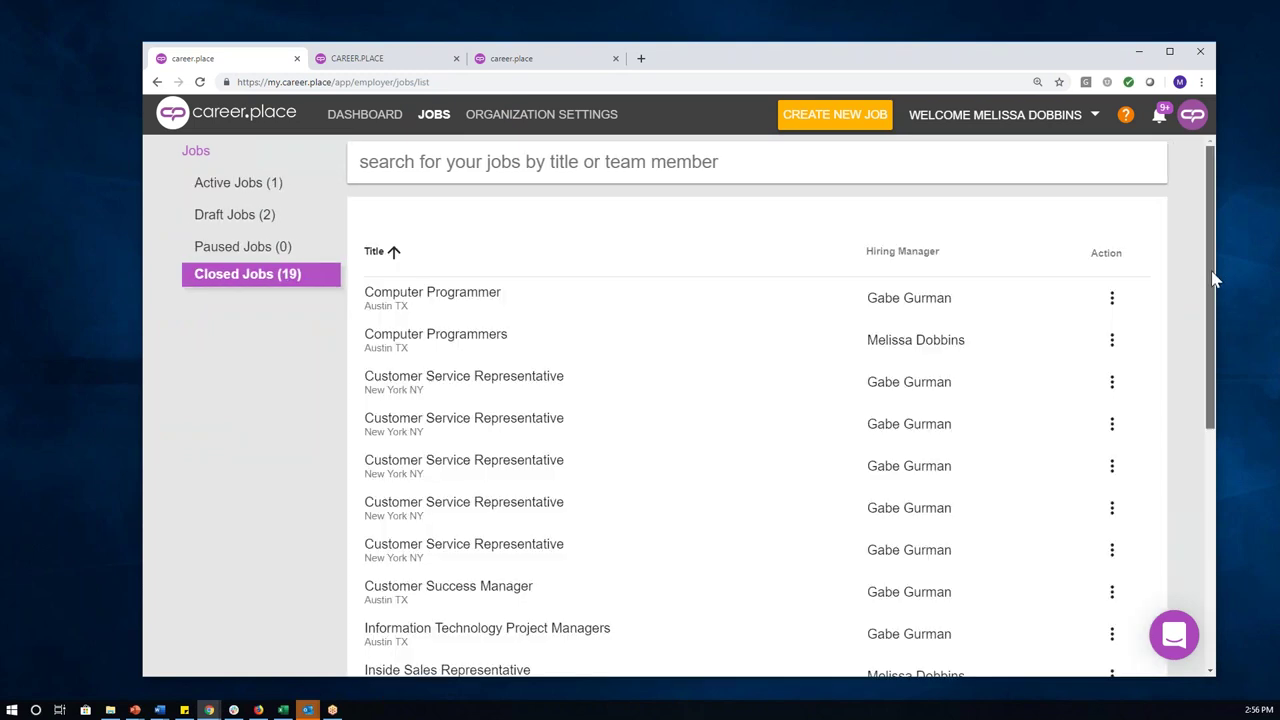
pyautogui.scroll(-1, 1213, 280)
pyautogui.click(397, 590)
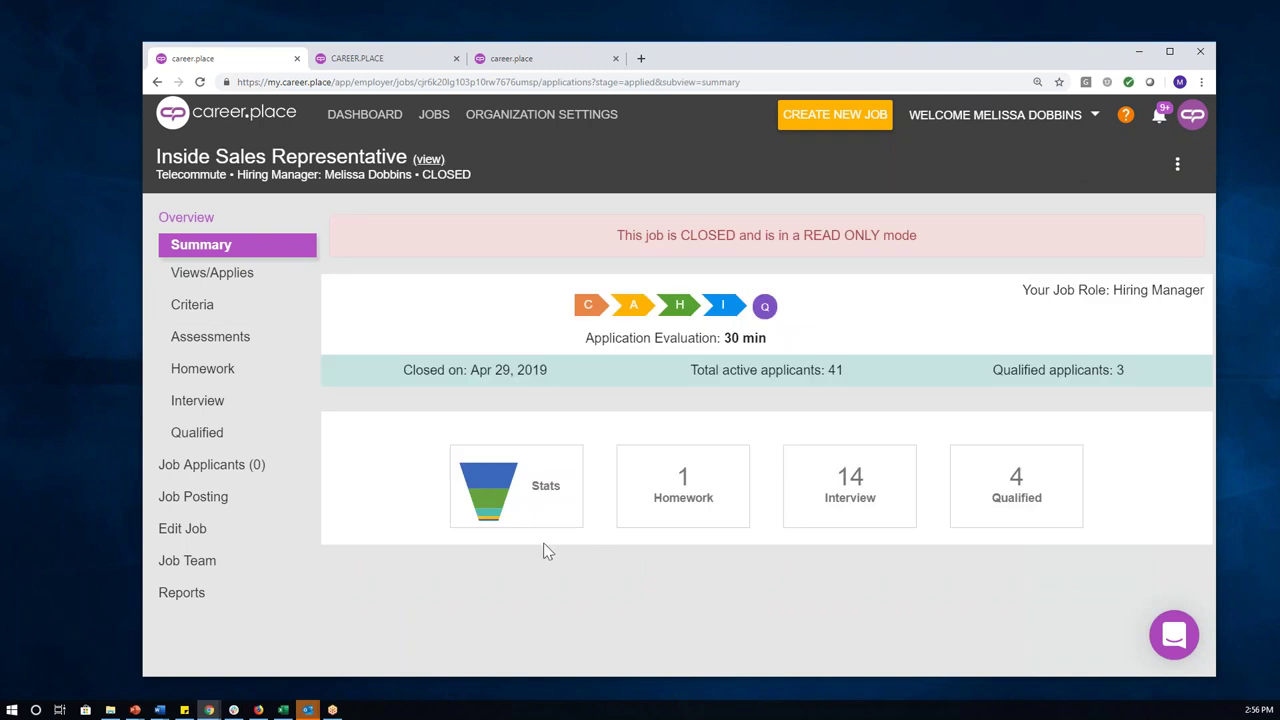
# Open the closed job's Adverse Impact report and examine the ethnicity and gender tables and charts by hiring stage
pyautogui.click(178, 596)
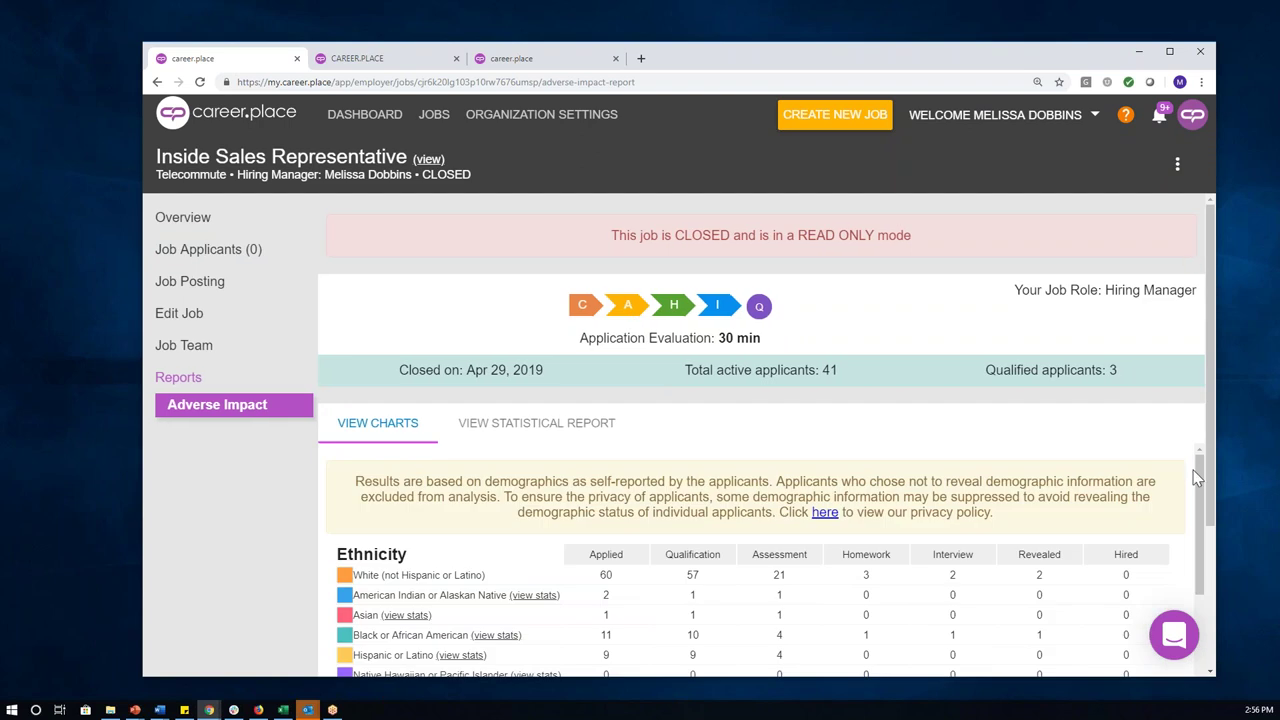
pyautogui.rightClick(1203, 373)
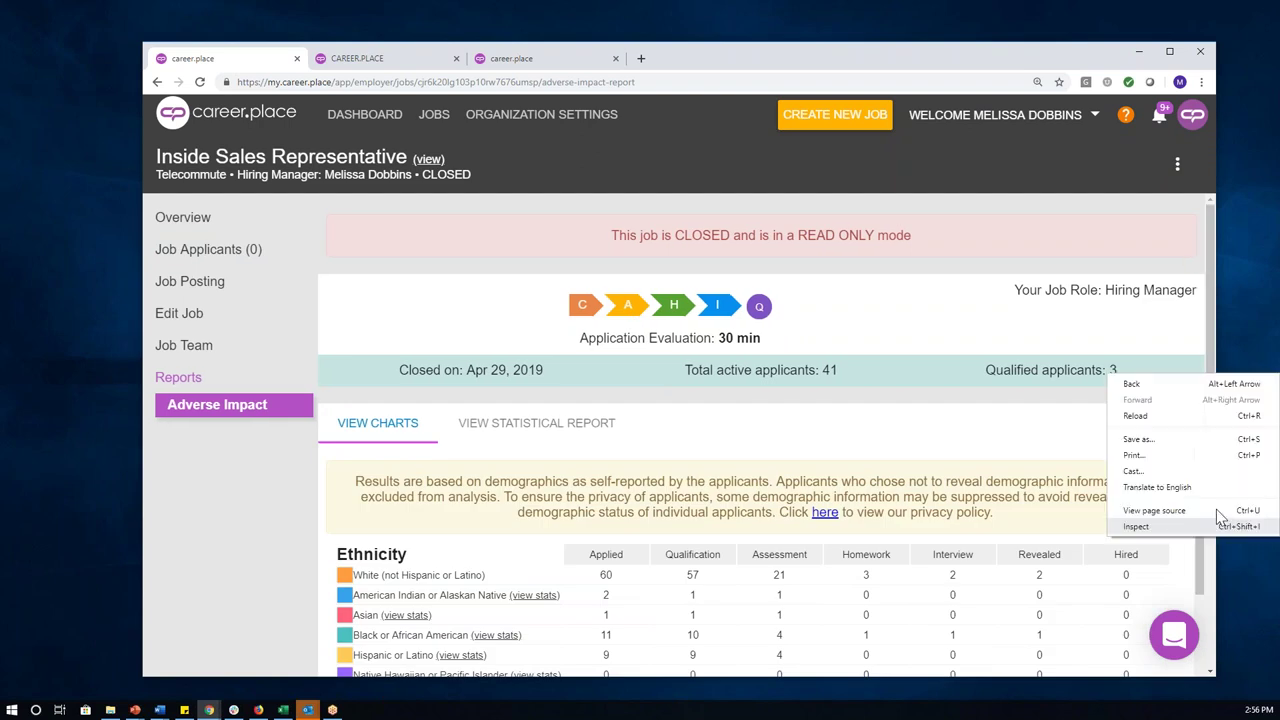
pyautogui.click(1217, 346)
pyautogui.scroll(-1, 1220, 351)
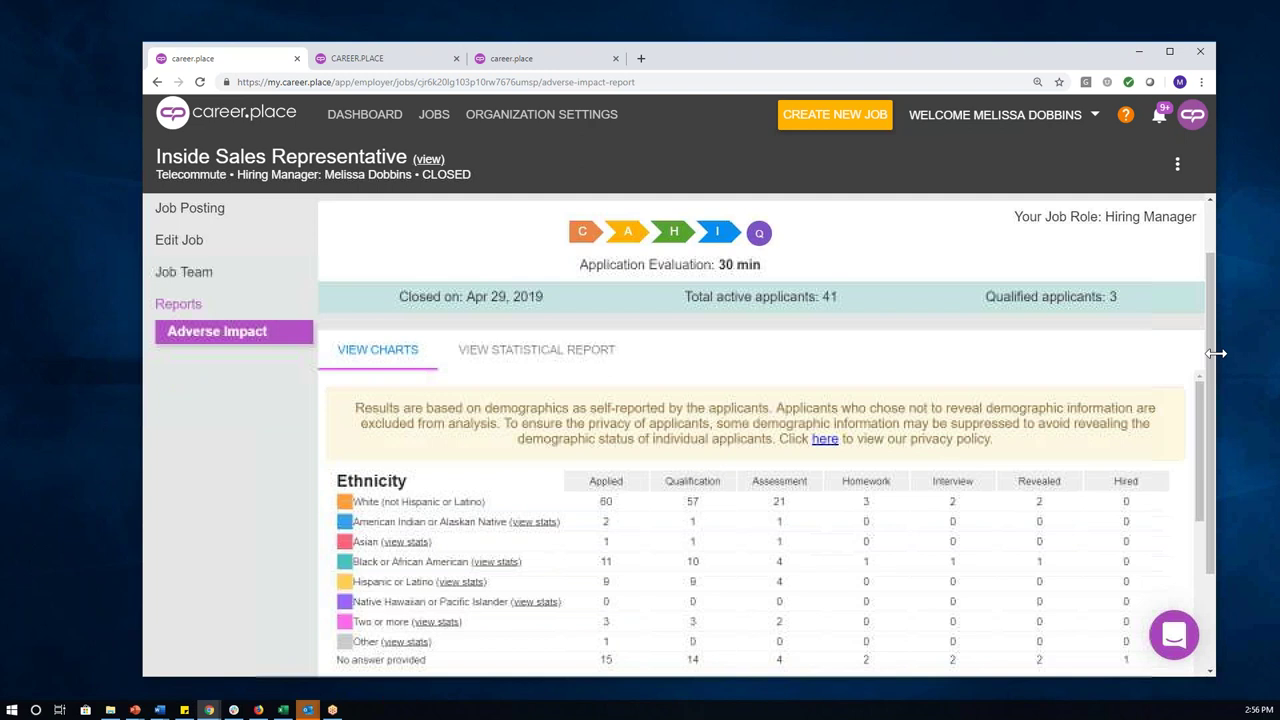
pyautogui.moveTo(1217, 360); pyautogui.dragTo(1222, 441)
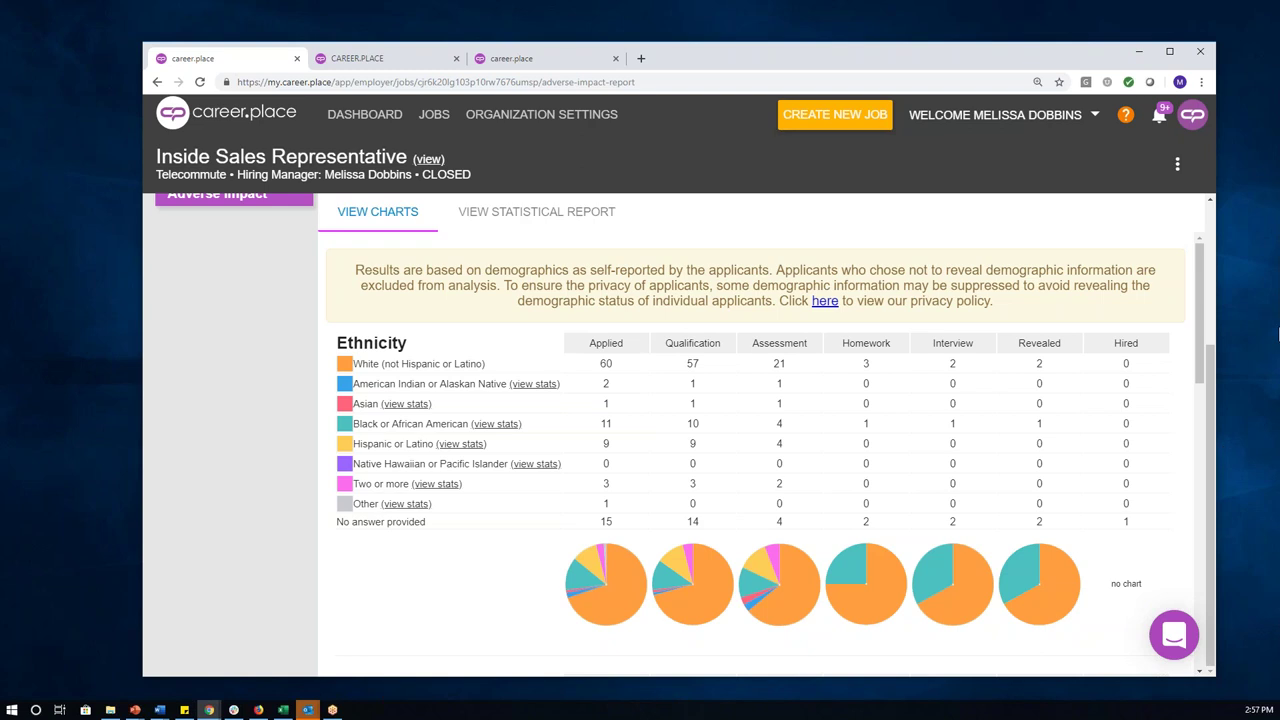
pyautogui.moveTo(1200, 291); pyautogui.dragTo(1200, 313)
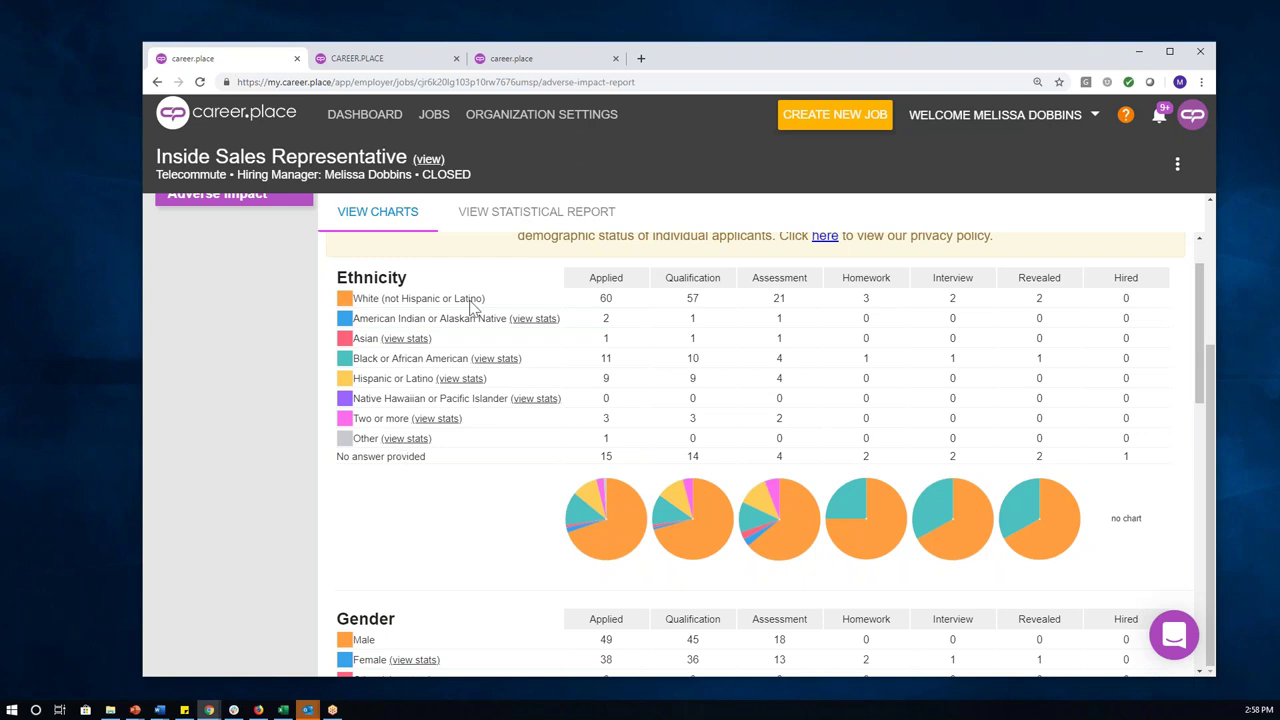
pyautogui.moveTo(1202, 285); pyautogui.dragTo(1200, 303)
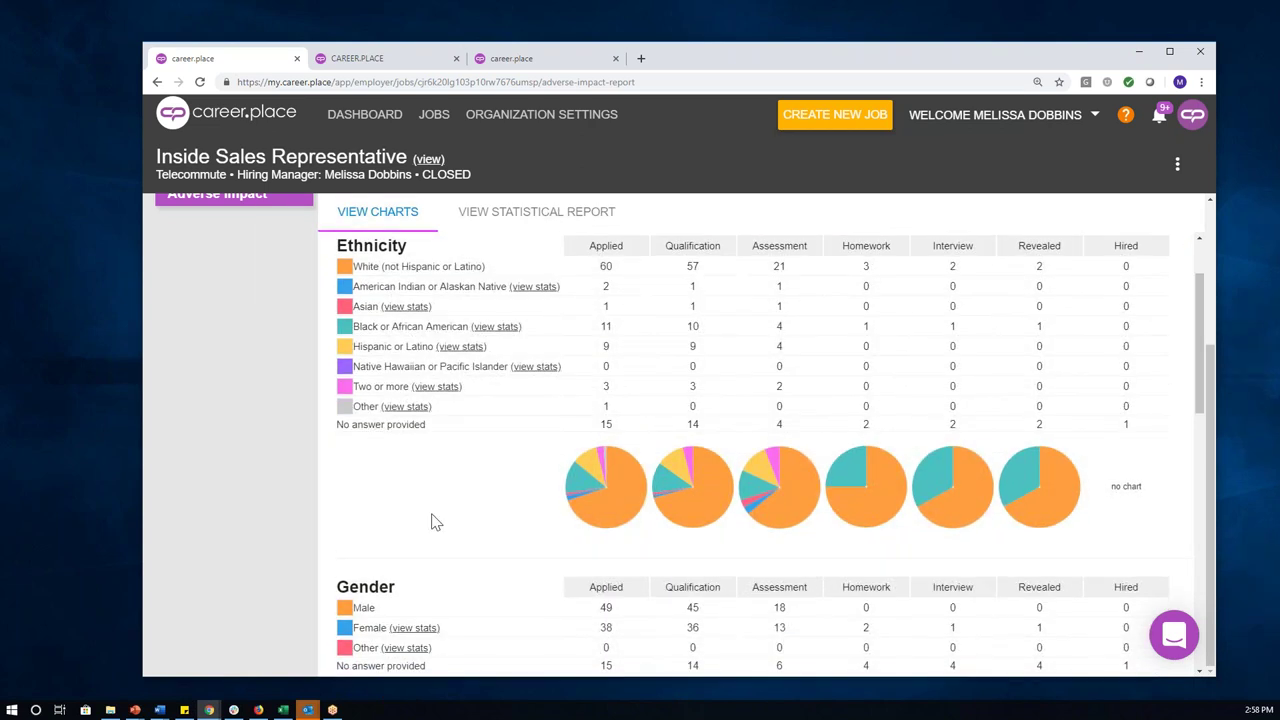